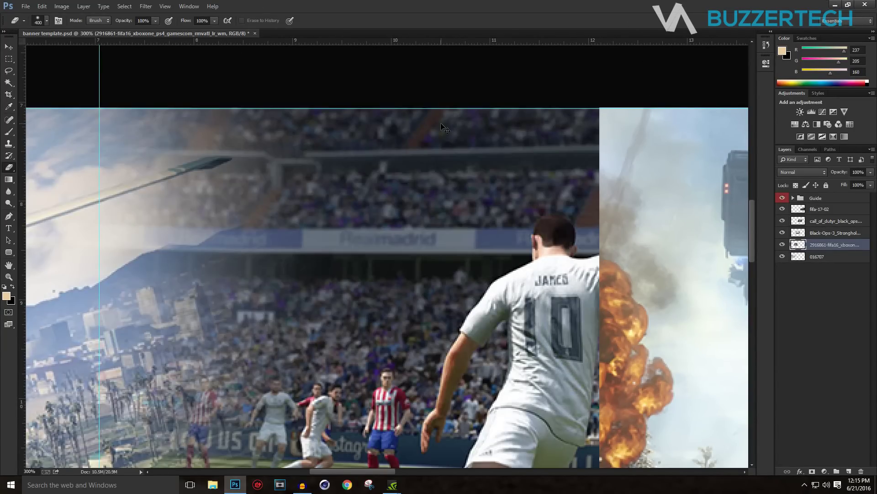
- Erase the Black Ops ship shot's top-left edge so it fades into the FIFA players
key(ctrl+plus)
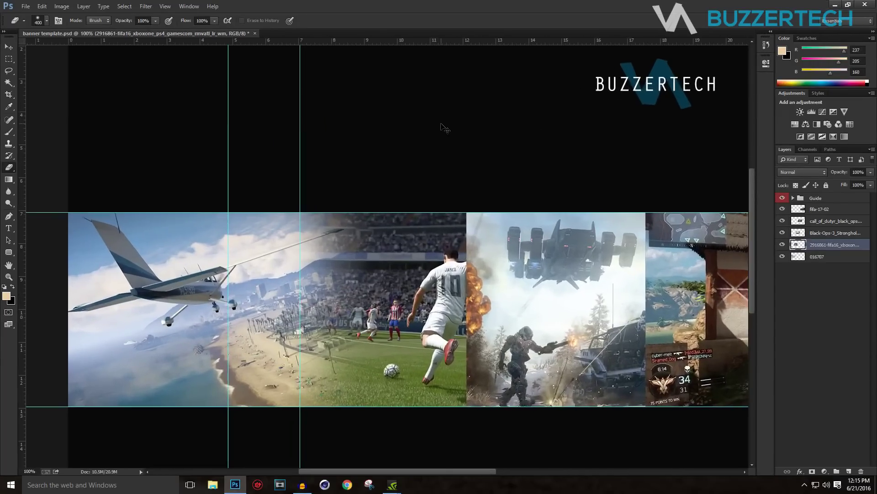
drag(416, 473, 448, 471)
ctrl+click(690, 276)
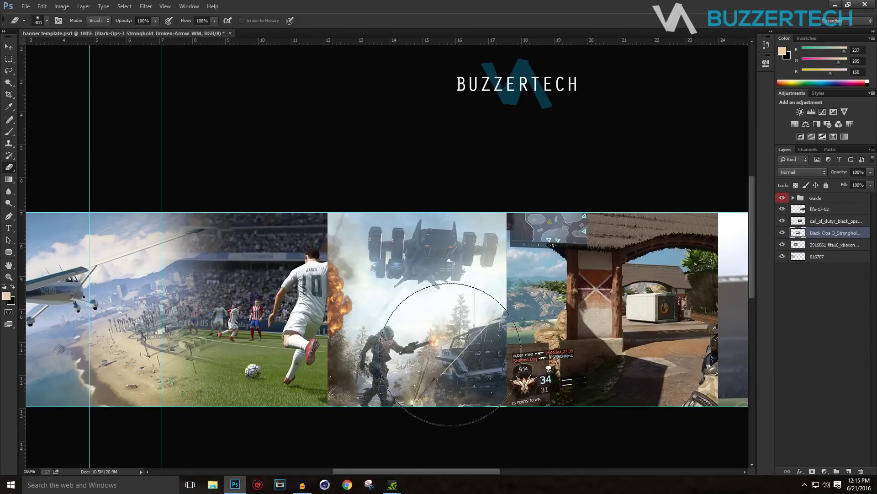
click(330, 210)
mouse_move(330, 210)
mouse_down()
mouse_move(323, 402)
mouse_move(352, 167)
mouse_up()
- Erase the bow-hunter screenshot's edges with a 100 px brush to reveal the soldier
drag(438, 470, 486, 465)
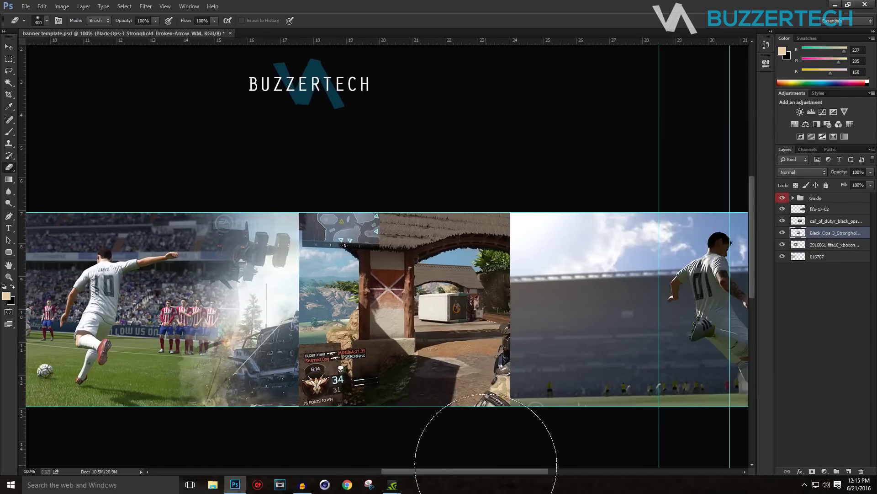
ctrl+click(256, 342)
mouse_move(300, 174)
mouse_down()
mouse_move(372, 186)
mouse_move(302, 491)
mouse_up()
key(bracketleft)
key(bracketleft)
key(bracketleft)
key(bracketleft)
key(bracketleft)
key(bracketleft)
key(bracketleft)
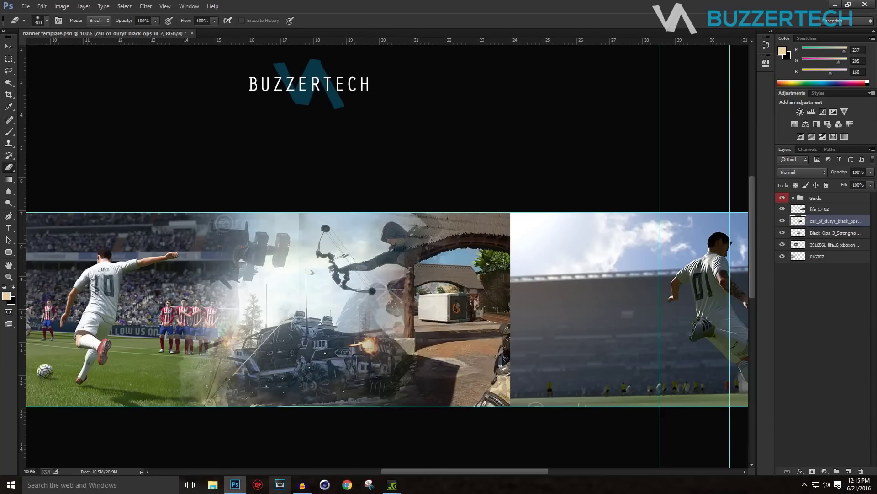
mouse_move(395, 190)
mouse_down()
mouse_move(403, 292)
mouse_move(392, 245)
mouse_up()
- Fade the FIFA 17 shot's edge into the stronghold image with a 250 px brush
key(ctrl+minus)
key(ctrl+minus)
key(alt+bracketright)
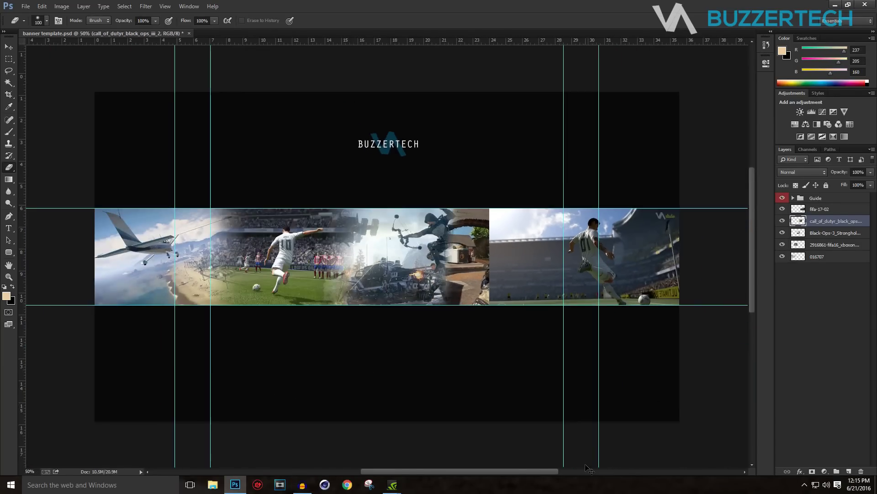
key(bracketright)
key(bracketright)
key(bracketright)
key(bracketright)
key(bracketright)
mouse_move(490, 237)
mouse_down()
mouse_move(544, 256)
mouse_move(558, 364)
mouse_up()
key(ctrl+minus)
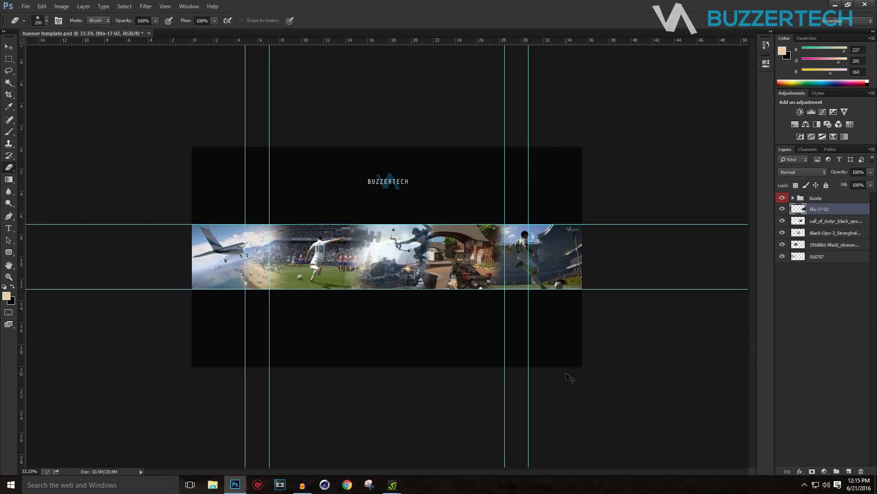
key(ctrl+plus)
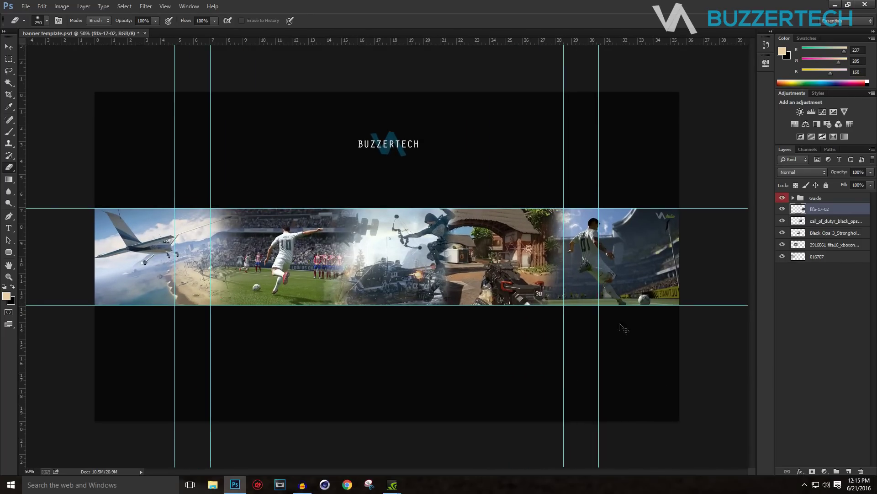
shift+click(829, 257)
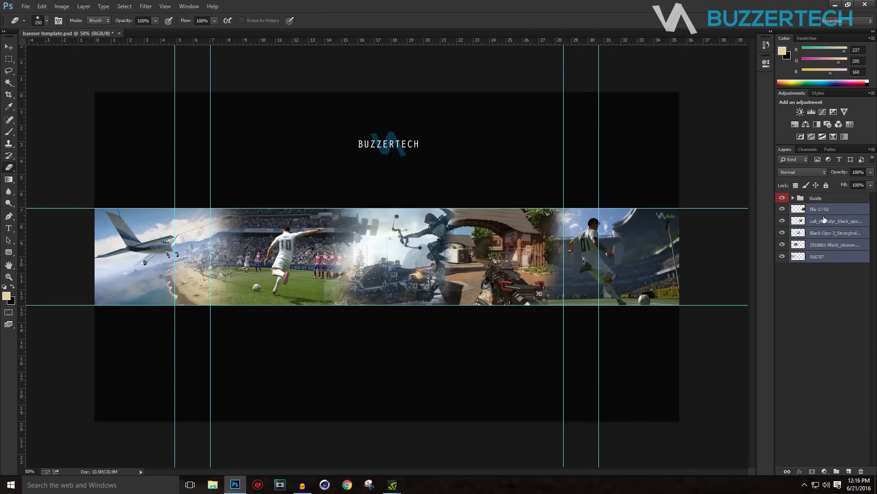
- Select all five screenshot layers and merge them into the single fifa-17-02 layer
click(825, 211)
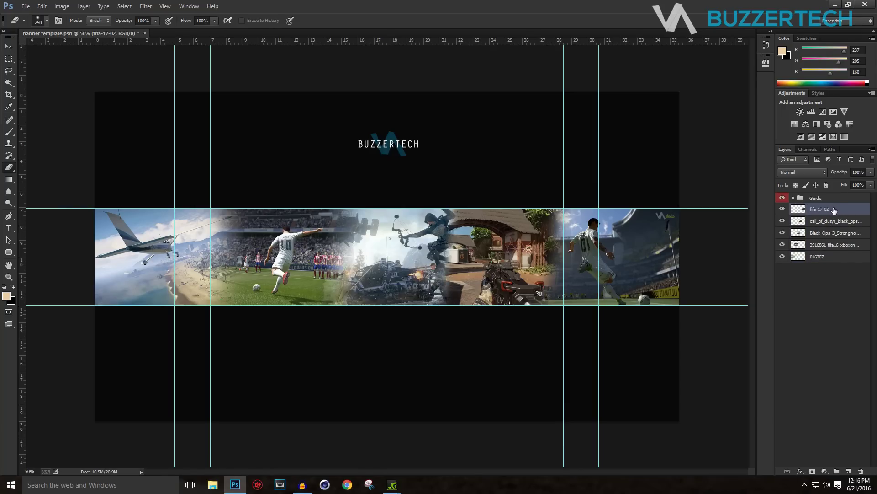
shift+click(831, 258)
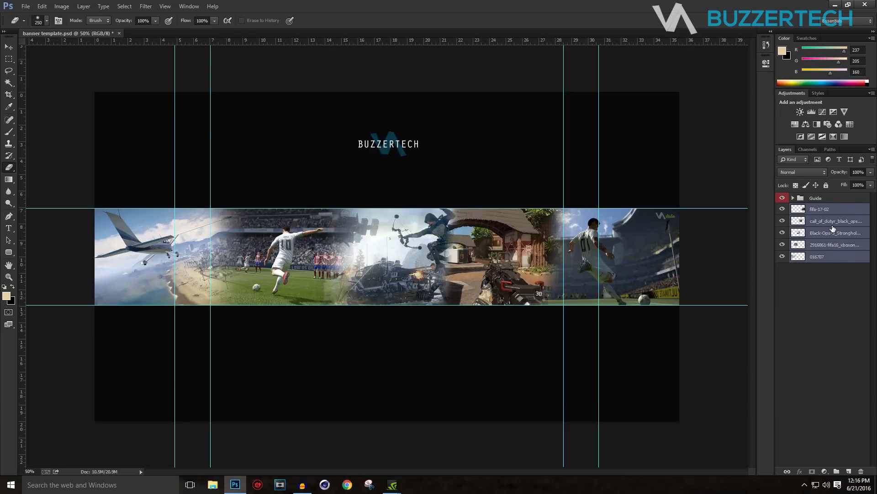
key(ctrl+e)
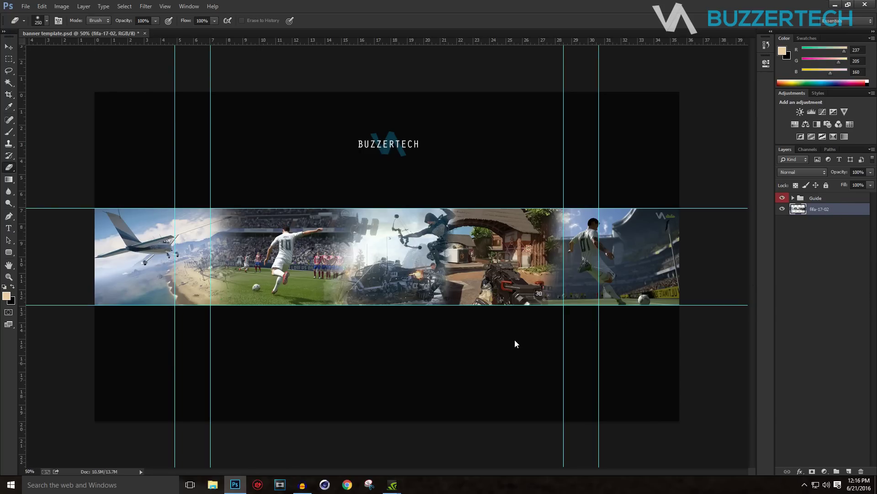
click(62, 6)
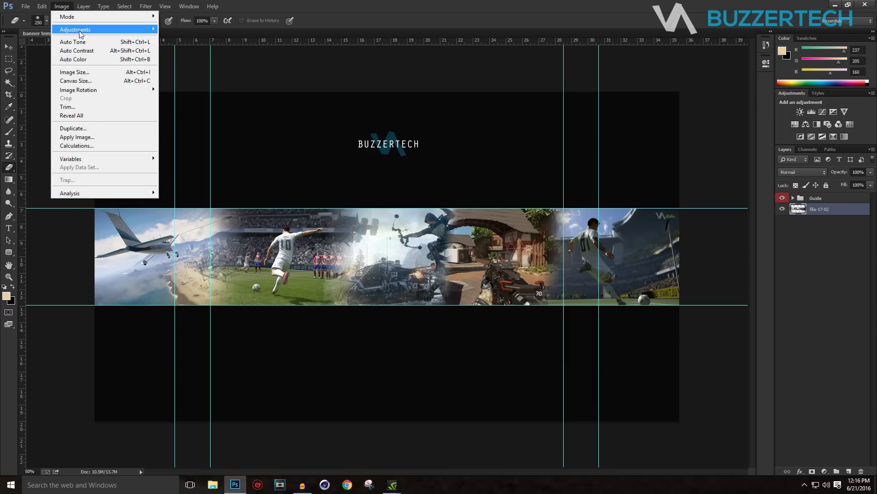
- Desaturate the merged collage to grayscale and duplicate it as fifa-17-02 copy
mouse_move(81, 31)
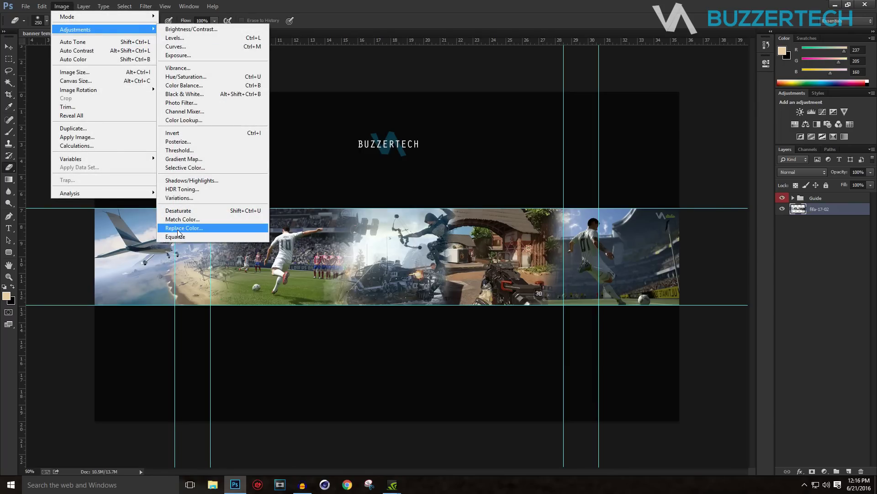
click(234, 212)
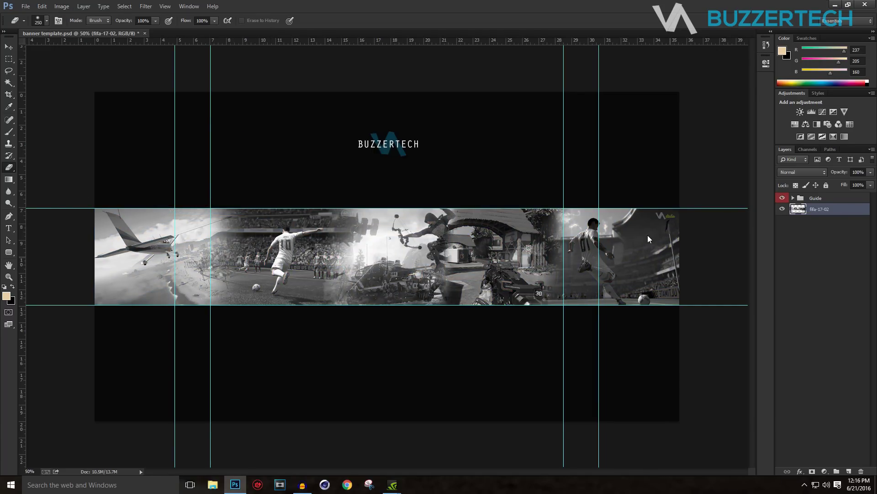
key(ctrl+j)
click(830, 224)
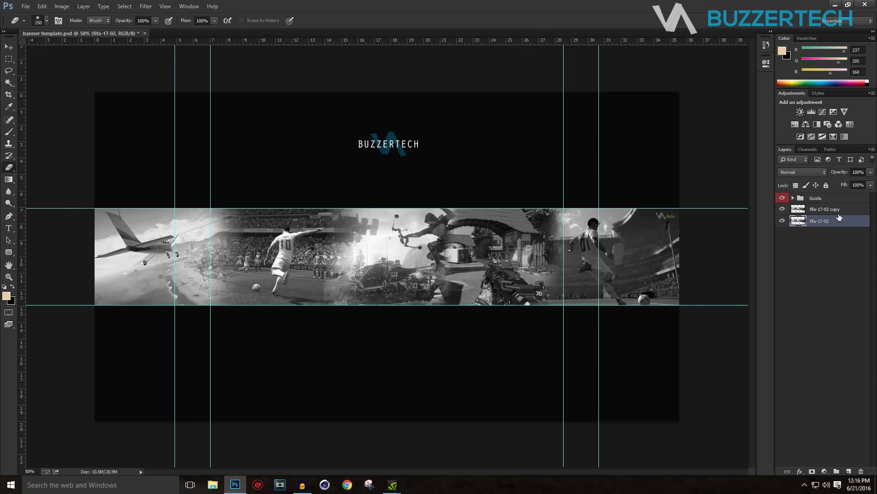
- Apply a Motion Blur of angle 0° and distance 1500 pixels to the fifa-17-02 copy
click(839, 210)
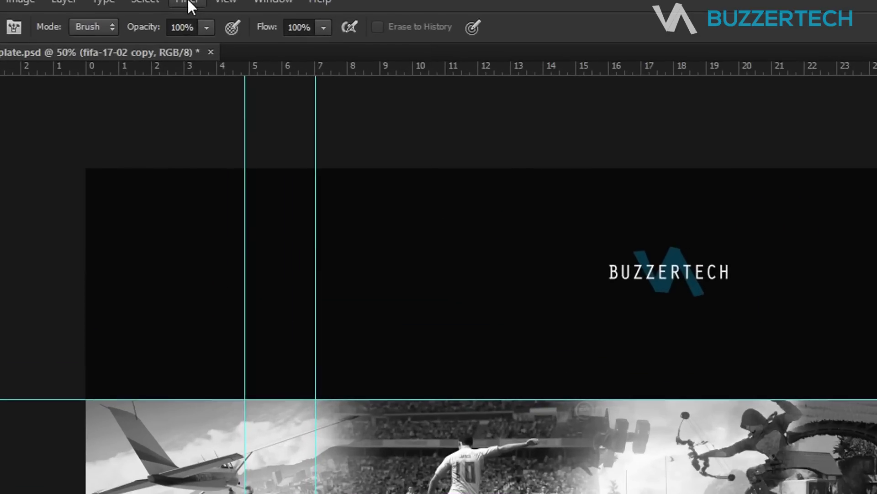
click(146, 7)
mouse_move(177, 110)
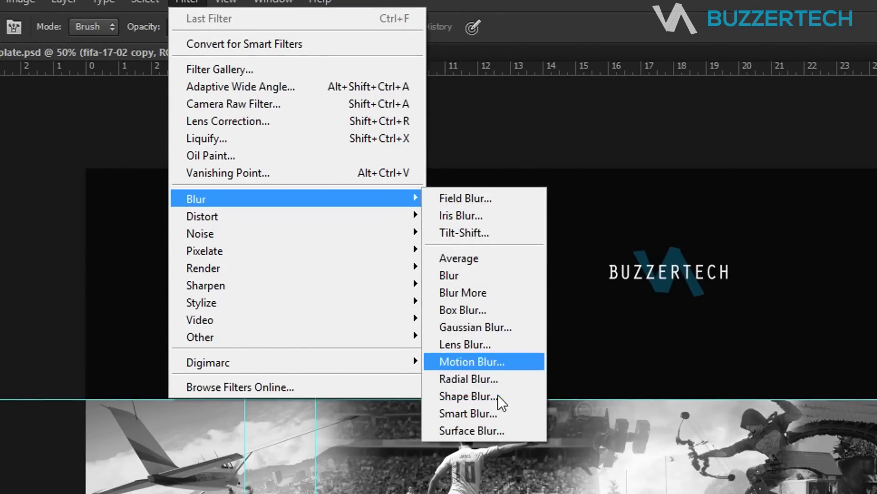
click(487, 362)
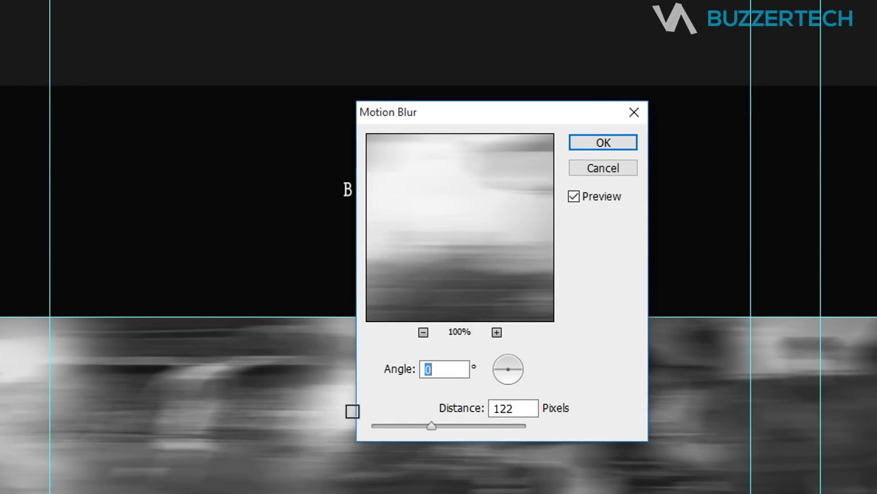
drag(443, 429, 465, 429)
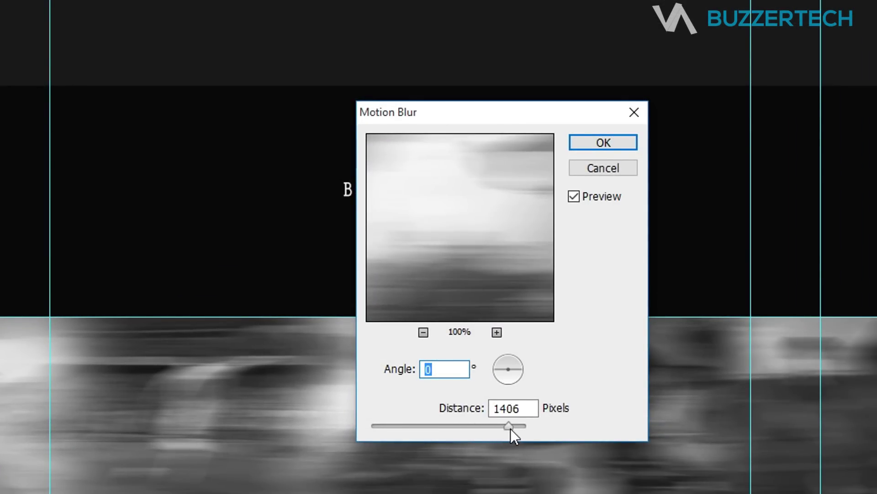
key(Tab)
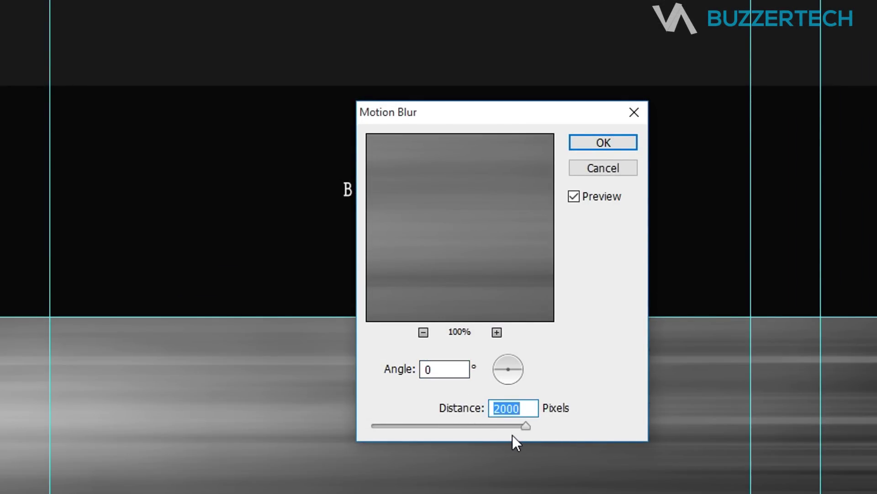
drag(513, 426, 506, 427)
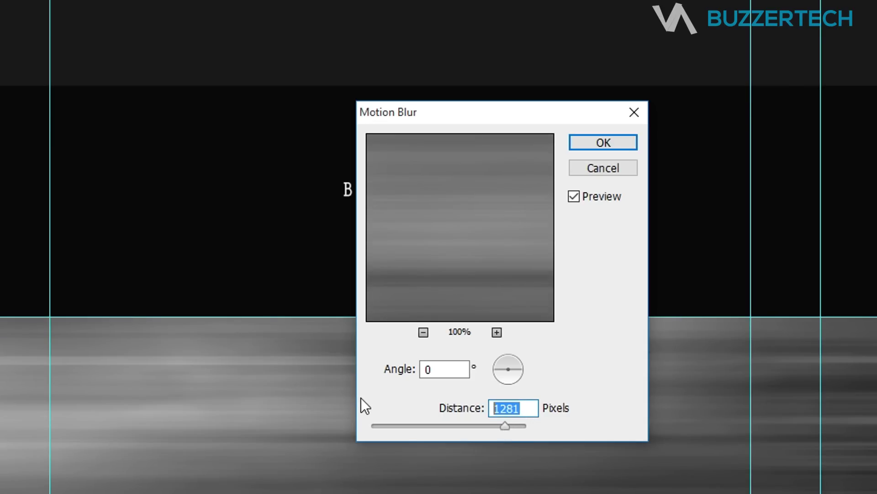
text(1500)
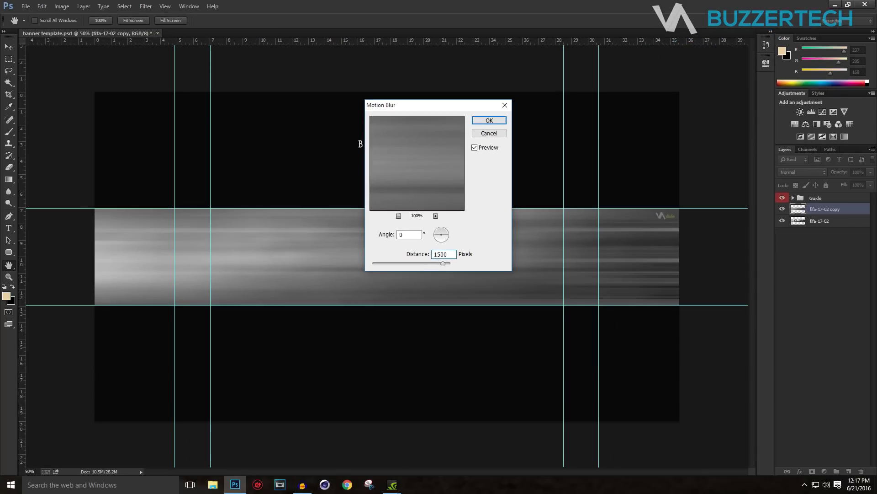
key(Return)
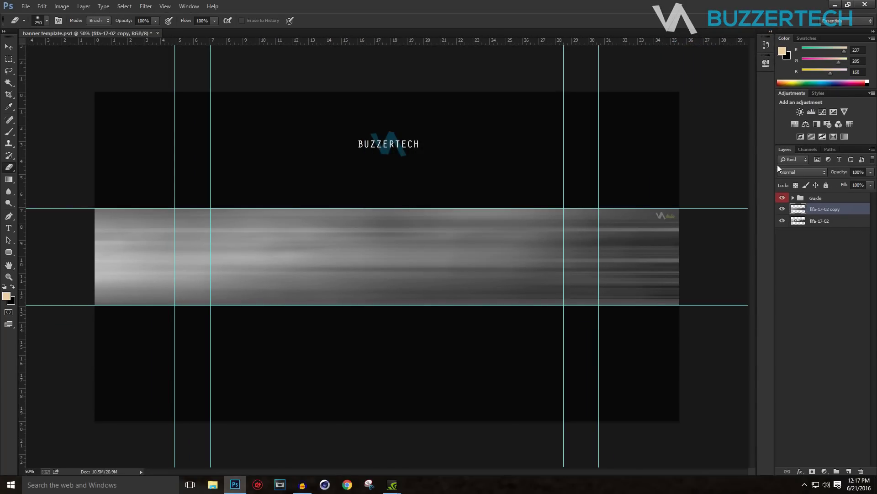
- Try Overlay, then keep the blurred copy at Normal blend with 82% opacity
click(789, 172)
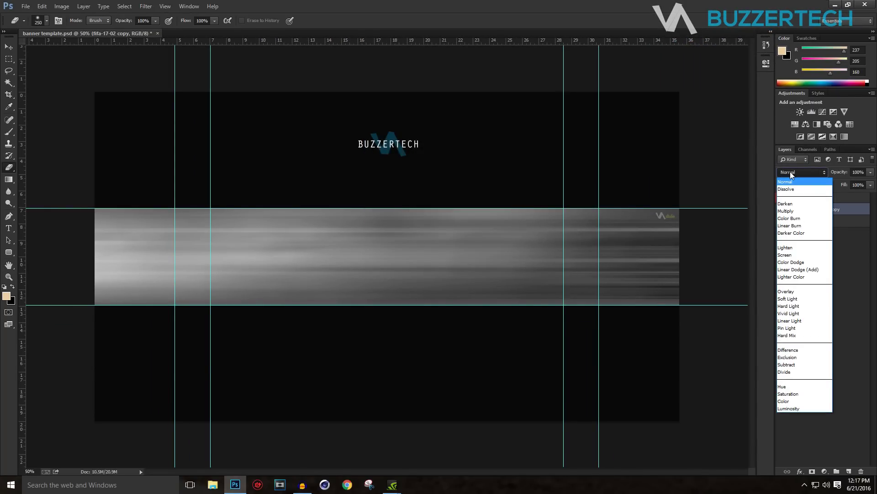
click(795, 292)
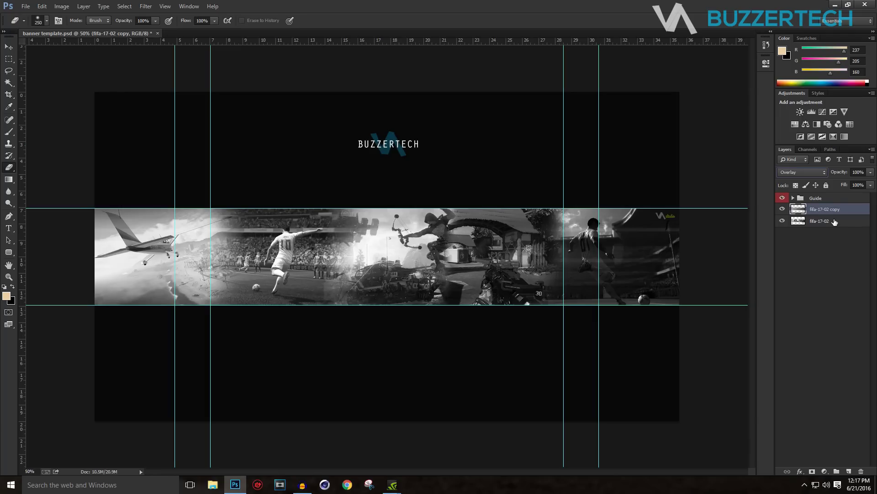
click(802, 171)
click(800, 182)
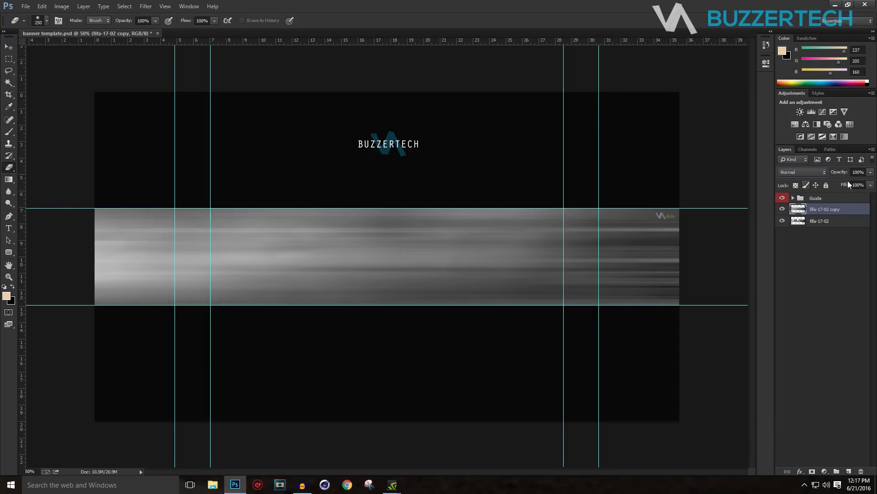
click(870, 184)
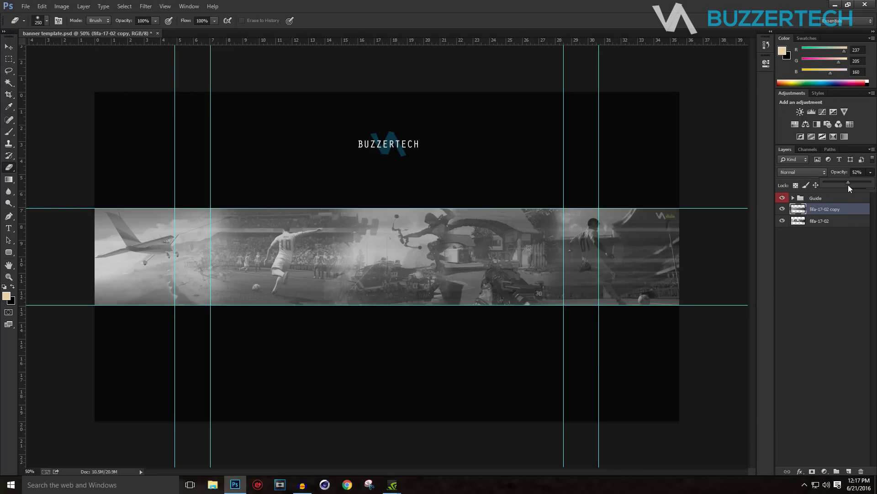
drag(856, 185, 863, 186)
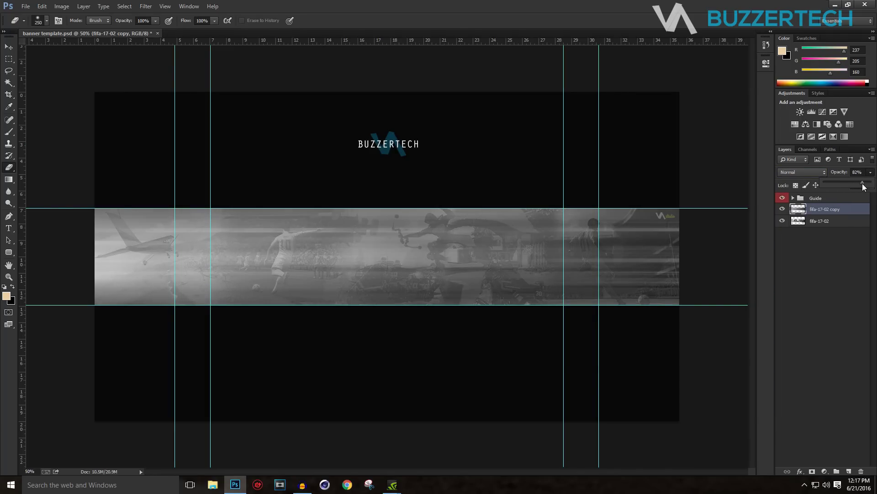
key(ctrl+u)
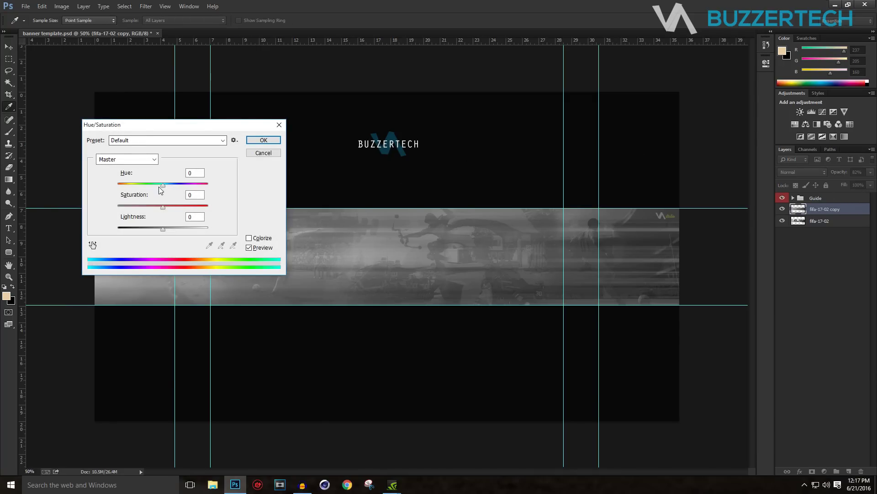
- Colorize the blurred copy with a teal-cyan tint at Hue 187
click(250, 239)
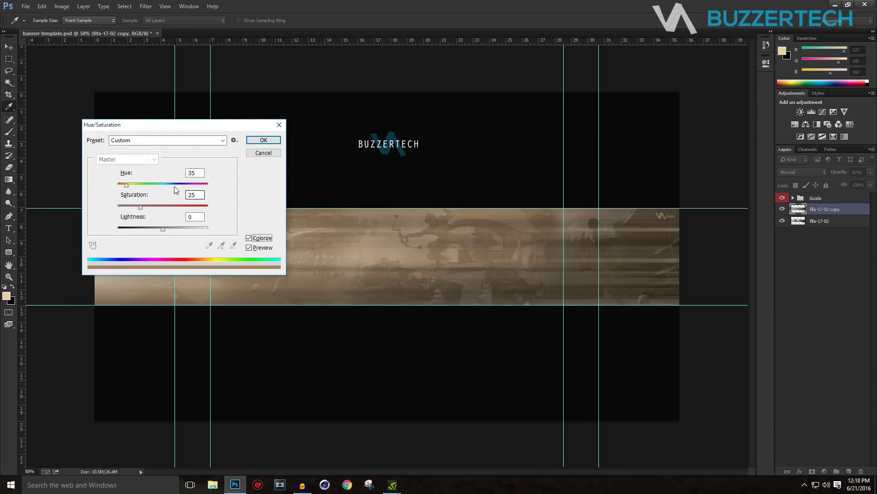
drag(151, 183, 169, 206)
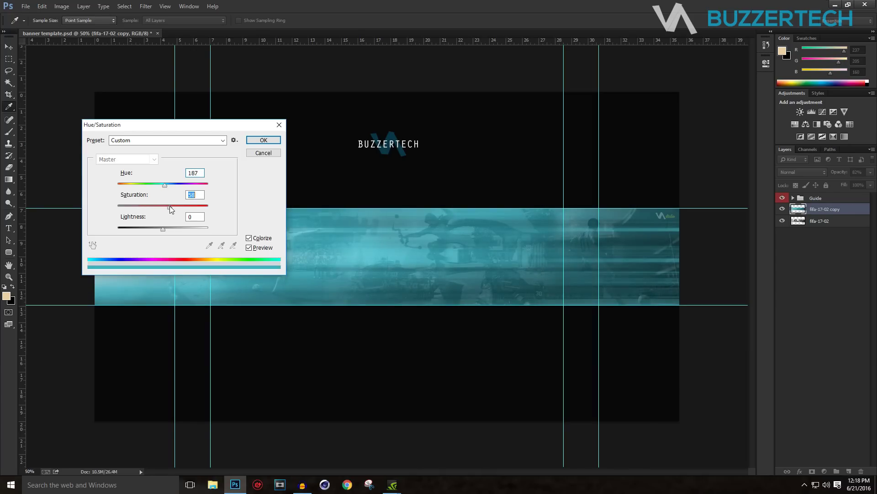
click(264, 140)
key(e)
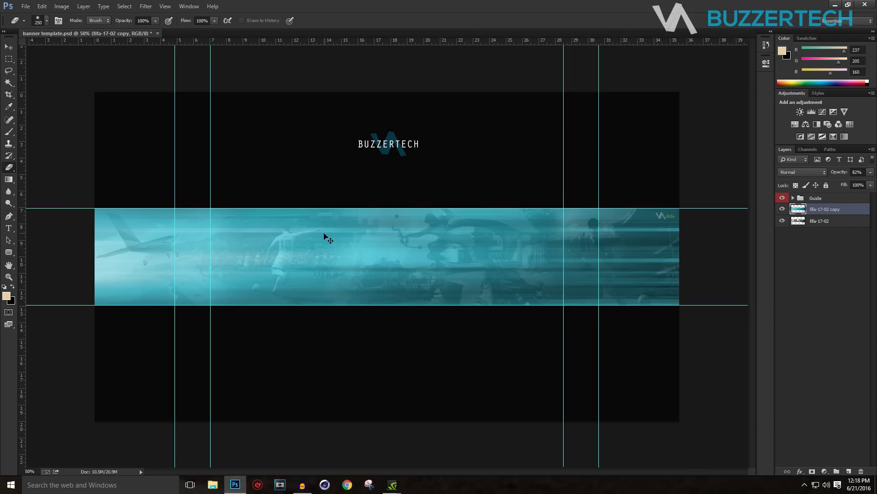
key(ctrl+plus)
key(ctrl+plus)
- Set the Type tool's font to The Bold Font
key(ctrl+minus)
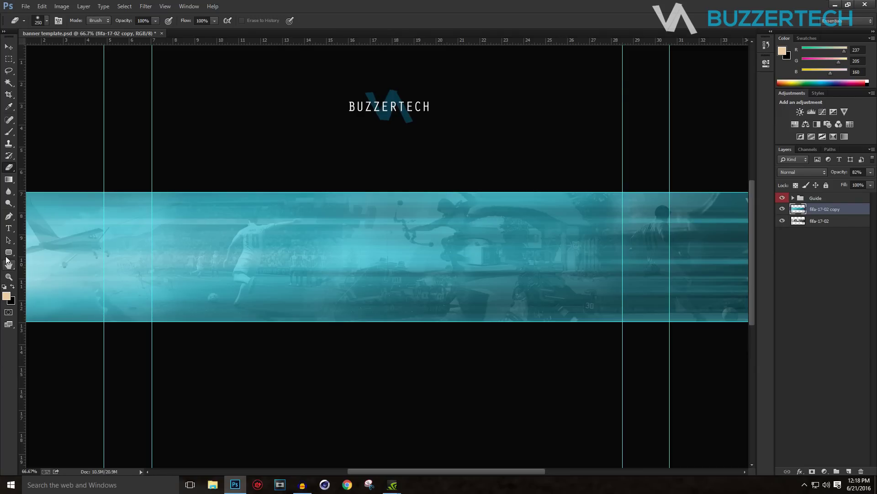
click(9, 228)
click(75, 21)
text(The Bold Font)
key(Return)
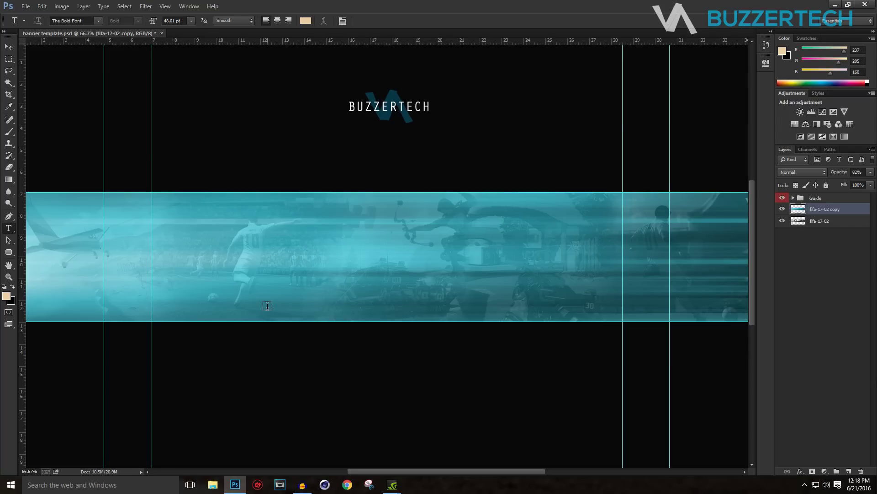
- Add a white (ffffff) BUZZERTECH title at 133 pt across the banner's centre
click(265, 272)
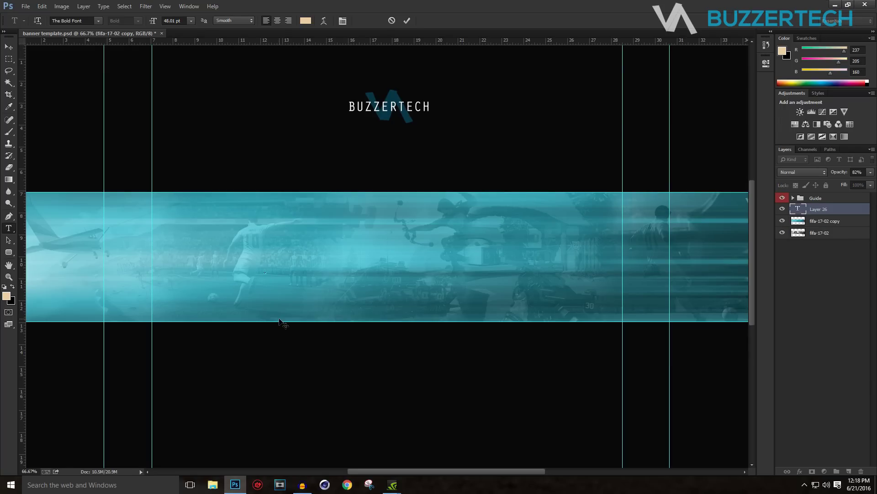
click(306, 21)
text(ffffff)
click(694, 177)
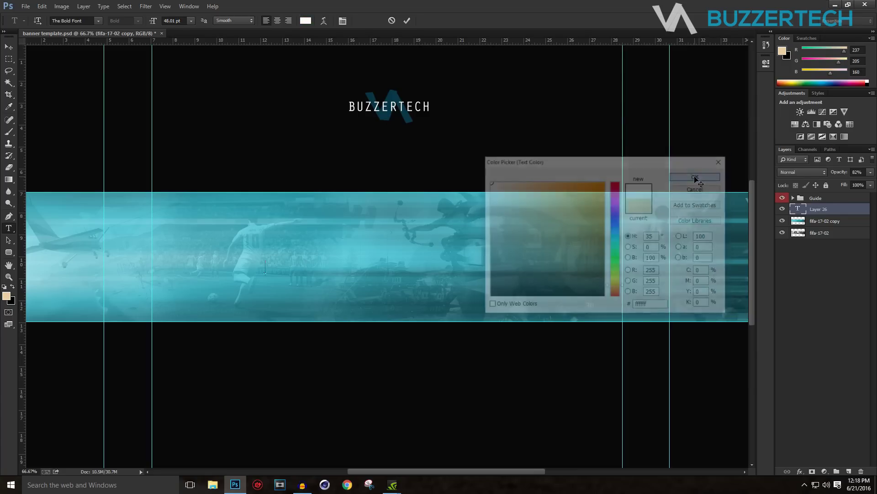
text(BUZZERTECH)
key(ctrl+a)
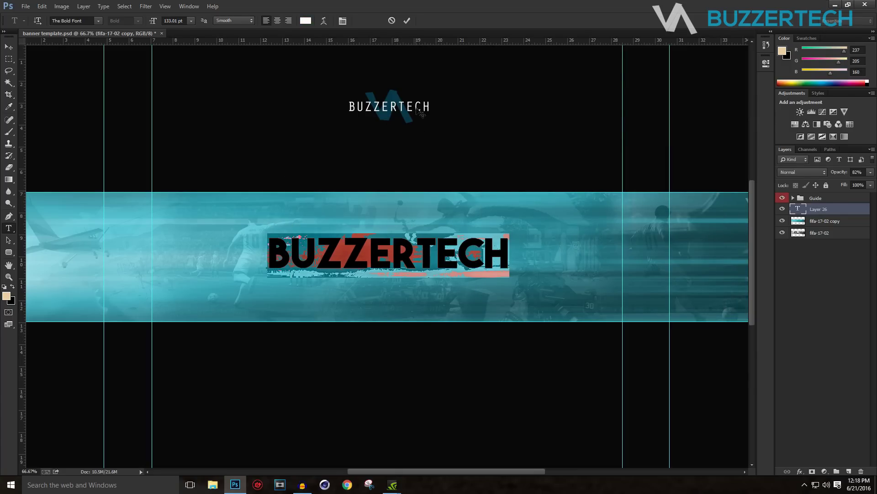
click(407, 22)
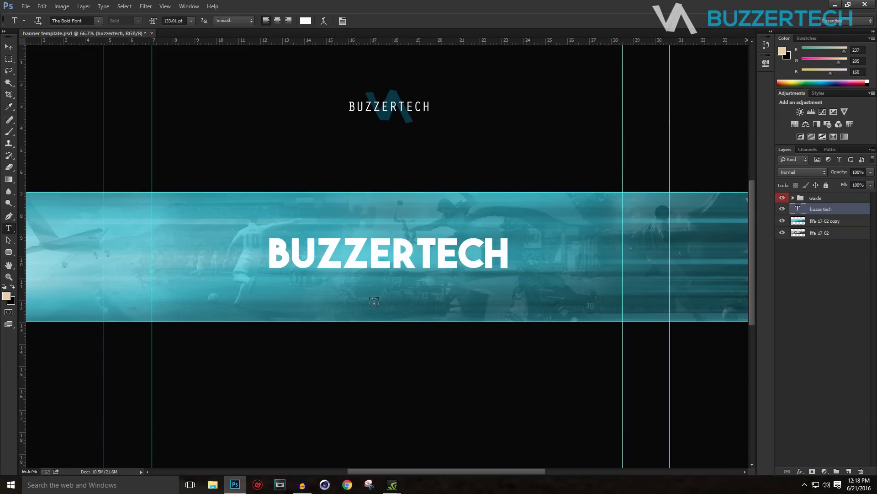
mouse_move(410, 474)
mouse_down()
mouse_move(428, 468)
mouse_move(412, 476)
mouse_up()
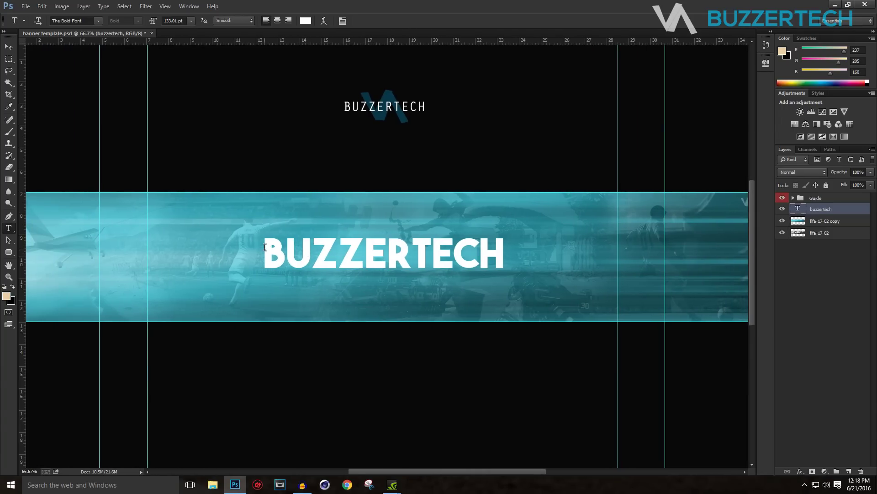
double_click(863, 213)
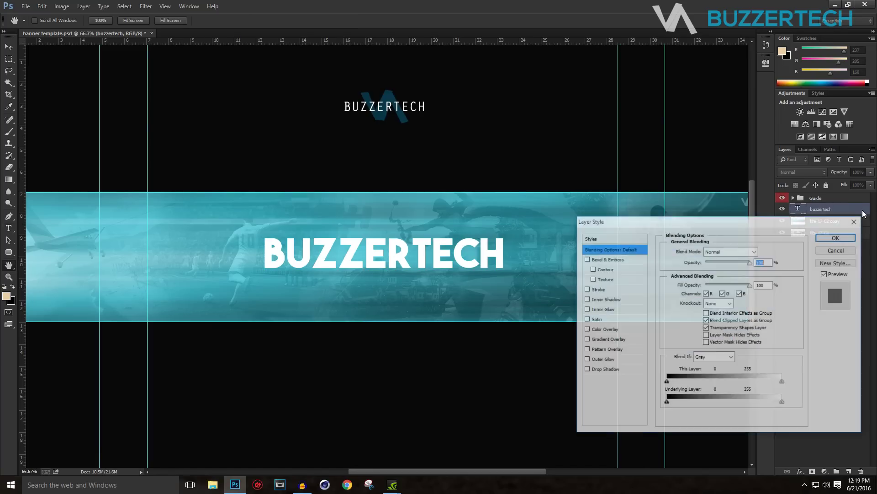
- Give the title a Normal-blend drop shadow with 0 px distance and 12% spread
click(605, 369)
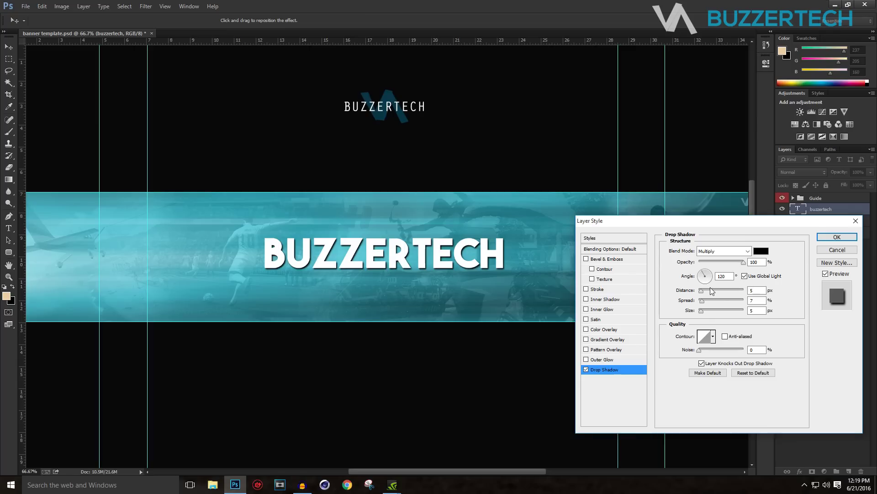
drag(701, 290, 698, 300)
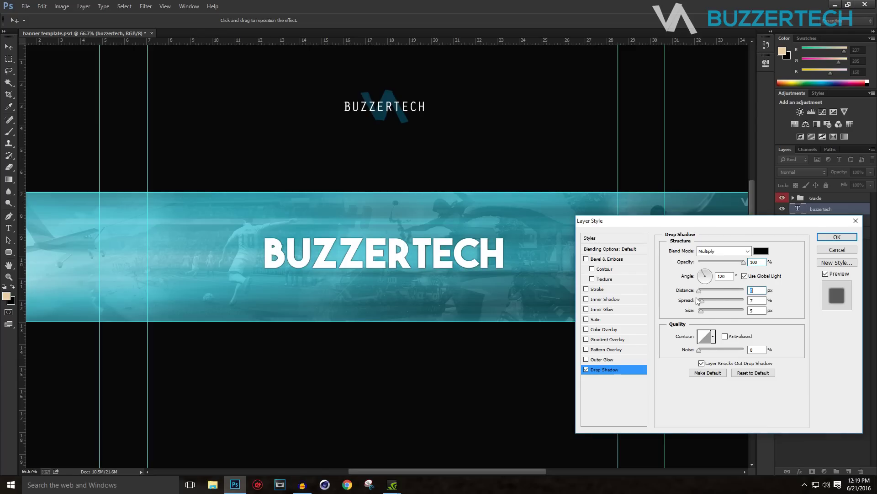
click(712, 259)
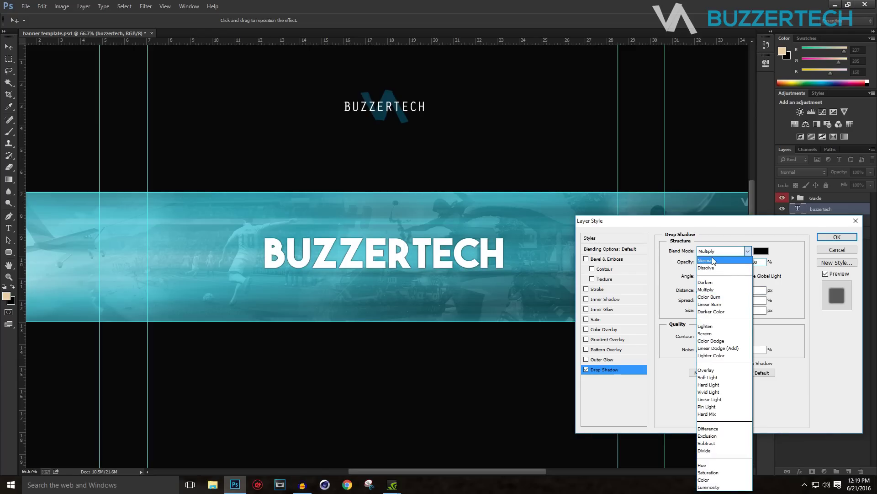
click(715, 259)
click(700, 291)
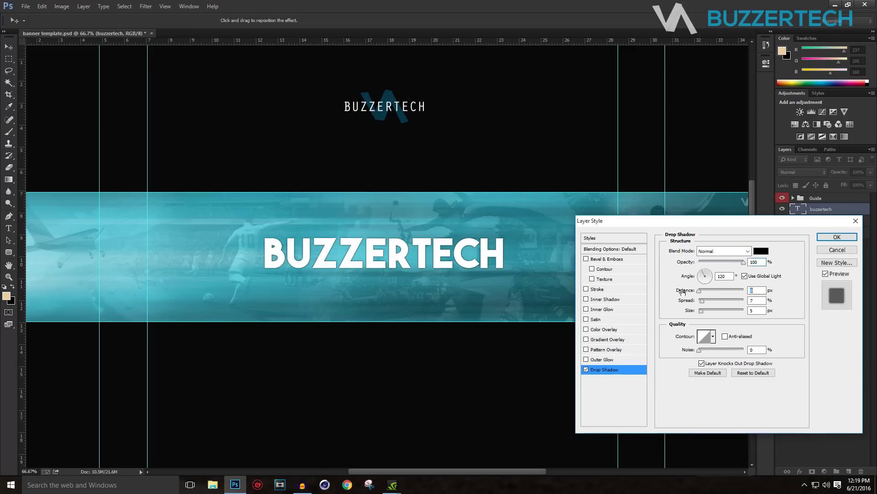
drag(703, 305, 707, 310)
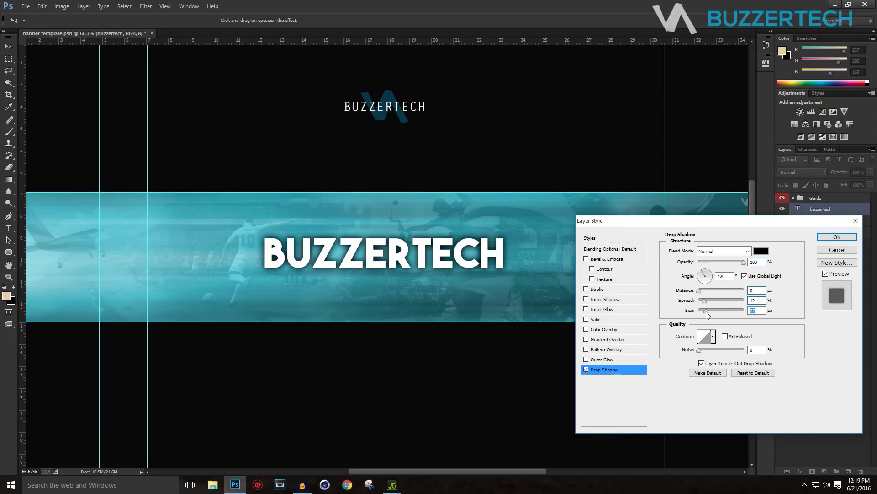
- Add a Gradient Overlay with a 5a5a5a left stop at 22% opacity
click(615, 340)
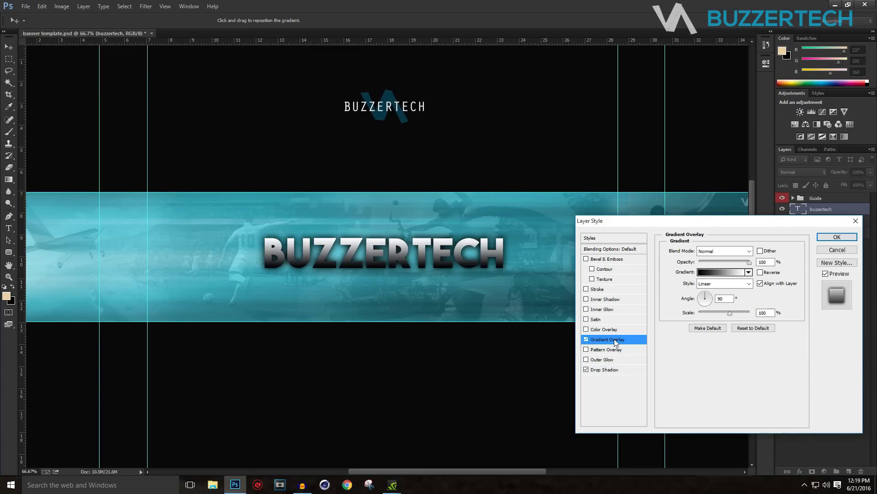
click(712, 274)
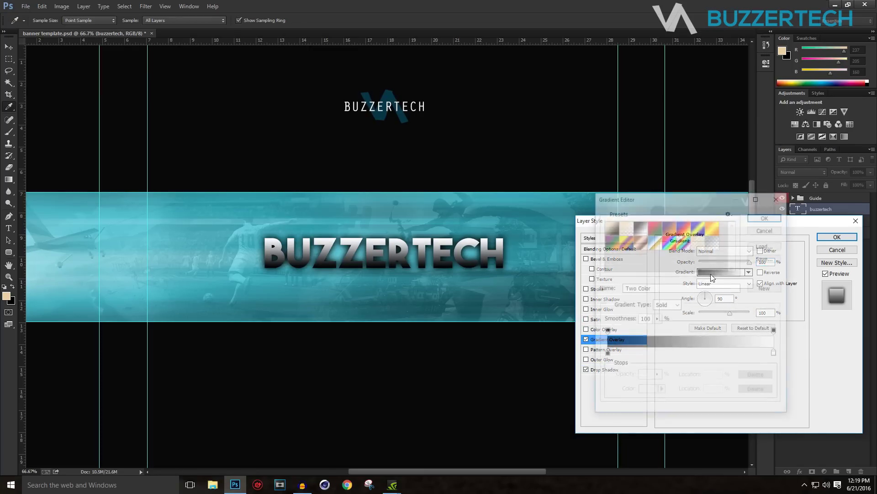
click(606, 354)
double_click(606, 354)
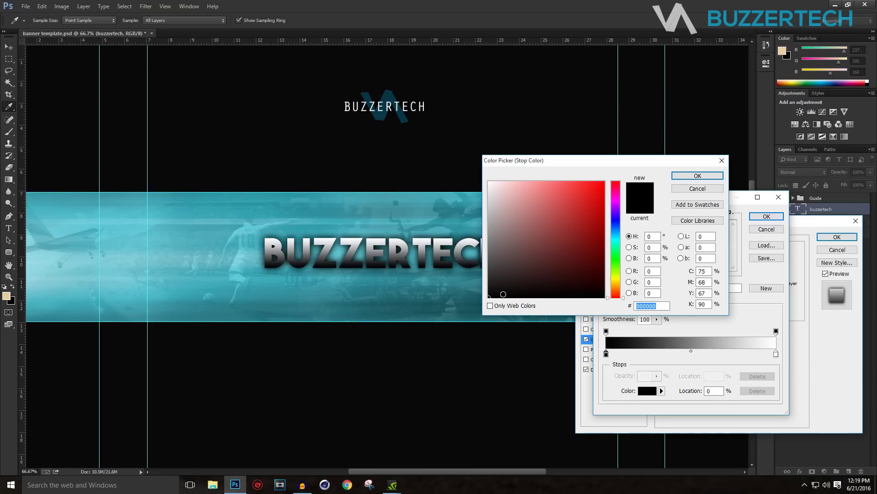
mouse_move(489, 286)
mouse_down()
mouse_move(476, 268)
mouse_move(489, 269)
mouse_move(469, 258)
mouse_up()
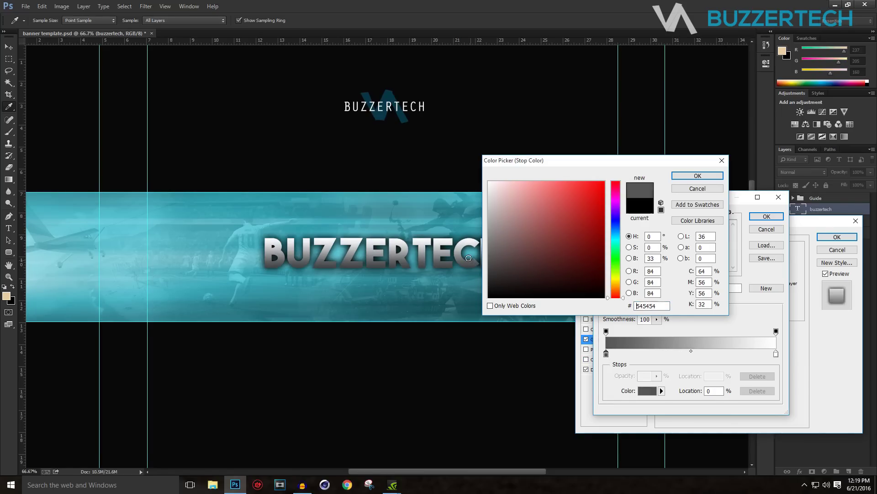
click(680, 176)
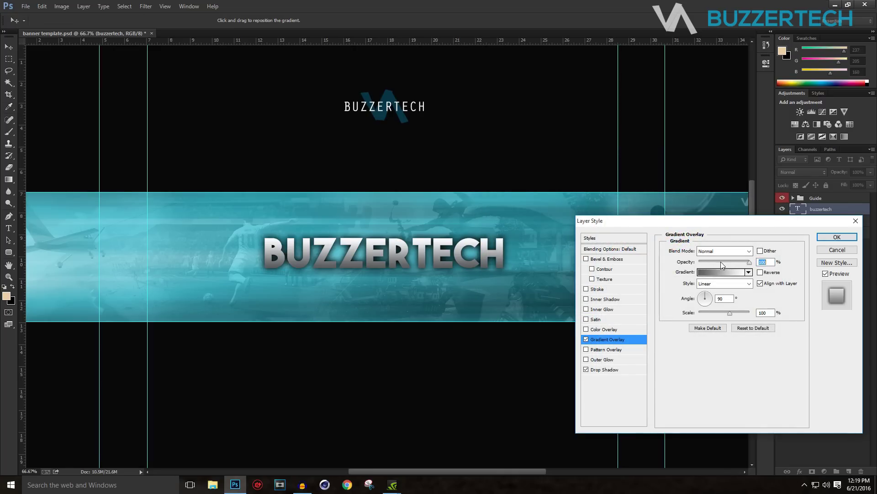
drag(727, 260, 711, 261)
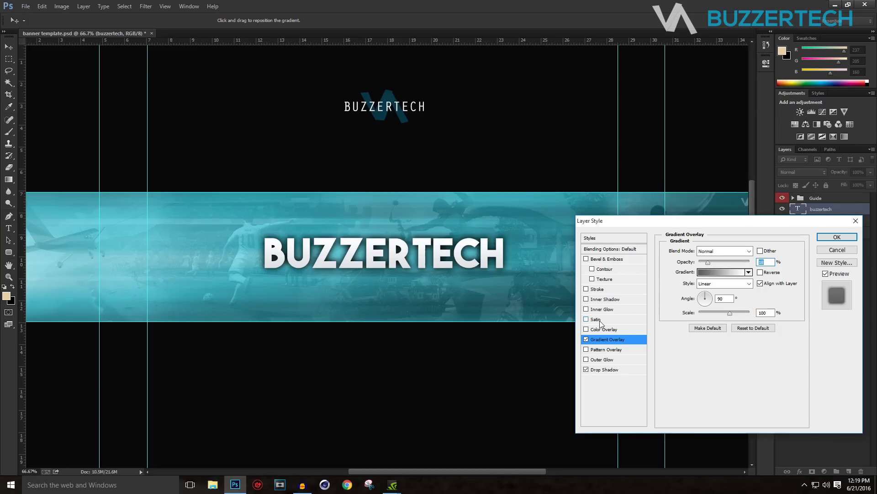
- Add an Overlay-mode Satin effect to the title and apply the styles
click(600, 320)
click(724, 251)
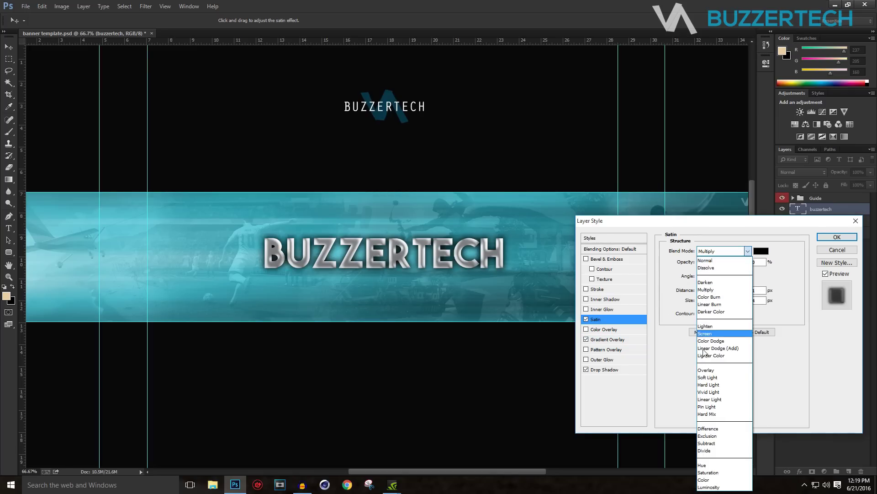
click(704, 371)
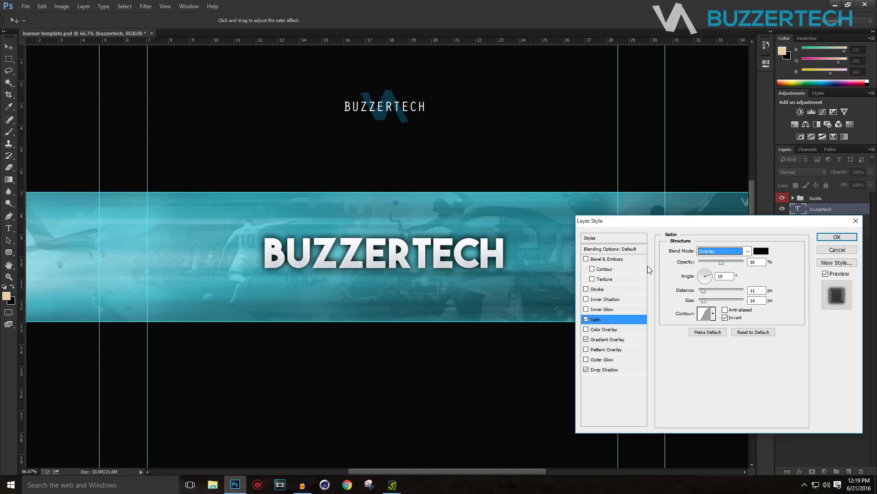
click(837, 237)
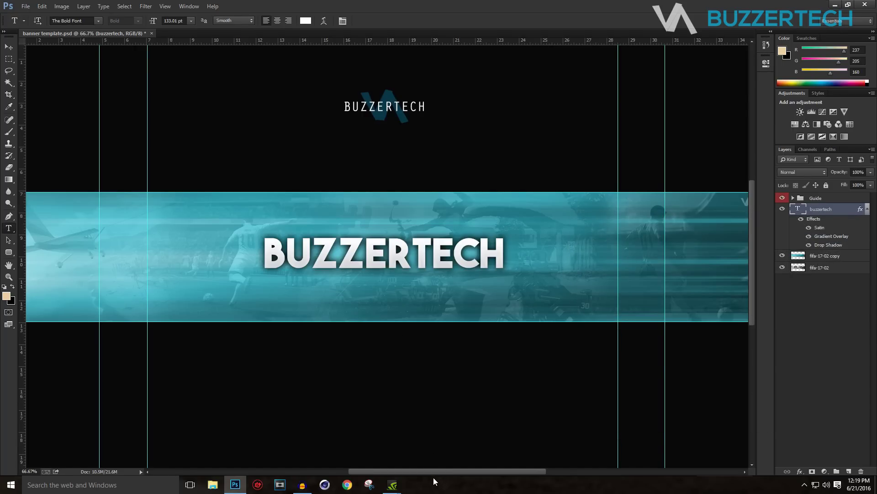
- Place the grunge-texture03 image into the banner, accepting its Camera Raw settings
mouse_move(459, 470)
mouse_down()
mouse_move(478, 467)
mouse_move(445, 473)
mouse_up()
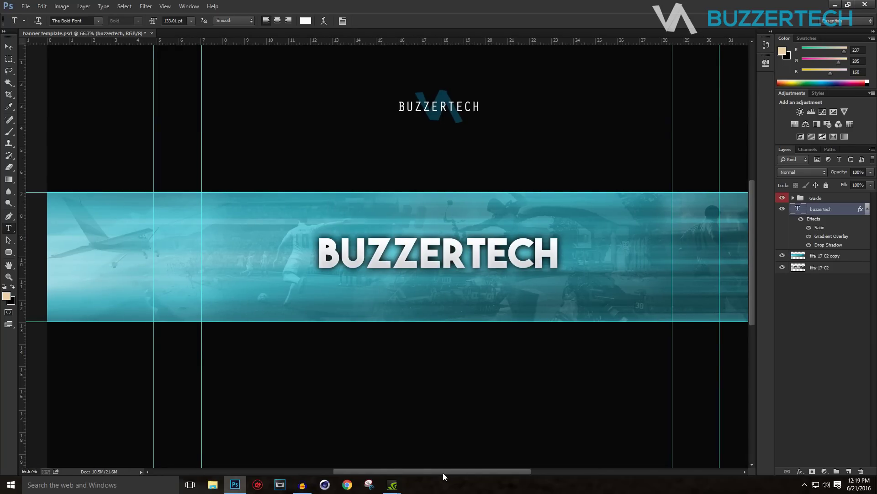
click(25, 6)
click(42, 161)
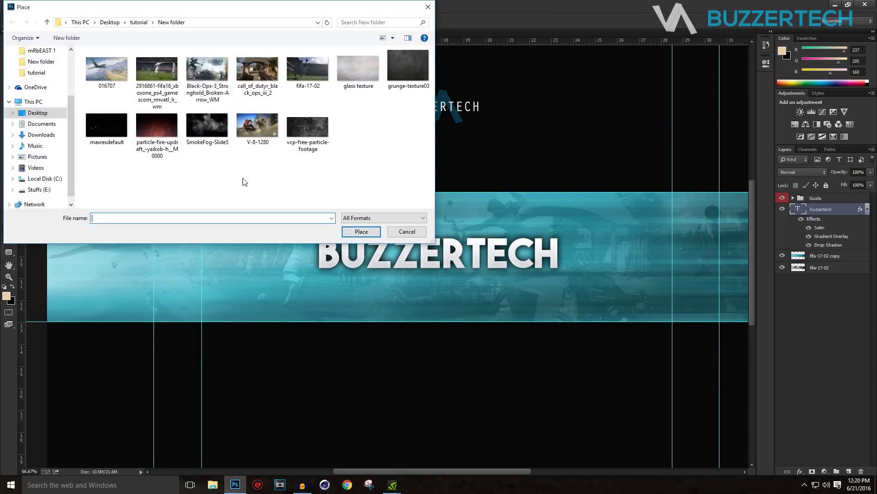
double_click(413, 84)
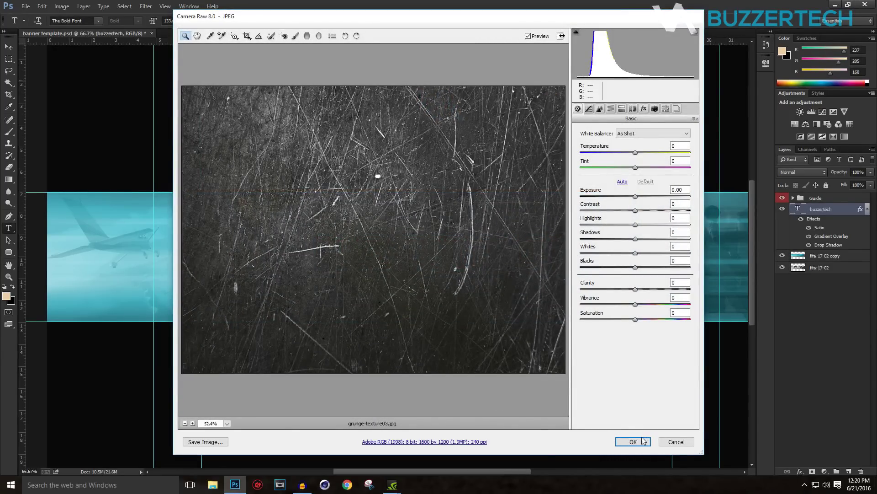
click(633, 442)
- Stretch the texture over the whole banner and move it below the BUZZERTECH title
key(ctrl+minus)
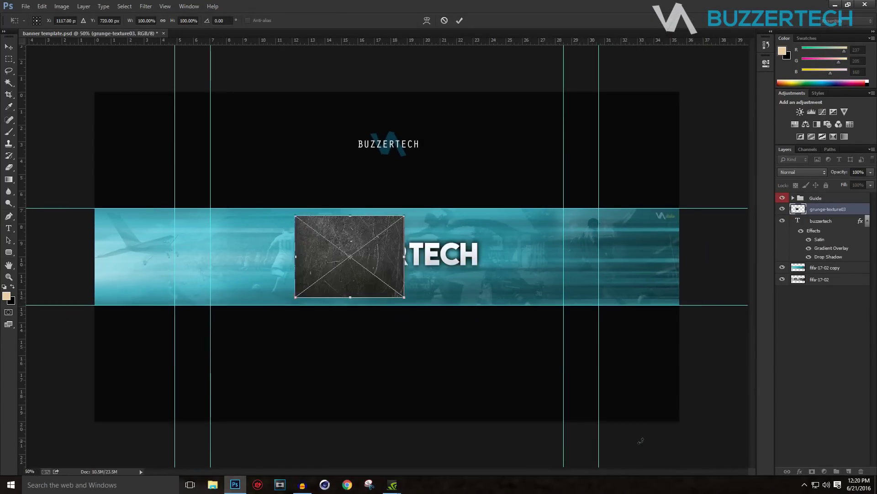
drag(366, 256, 159, 229)
drag(199, 274, 650, 283)
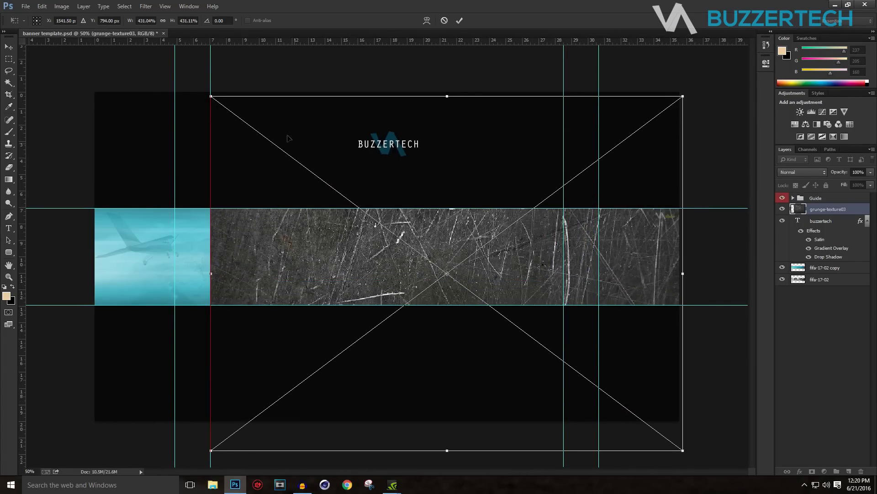
drag(205, 95, 1, 95)
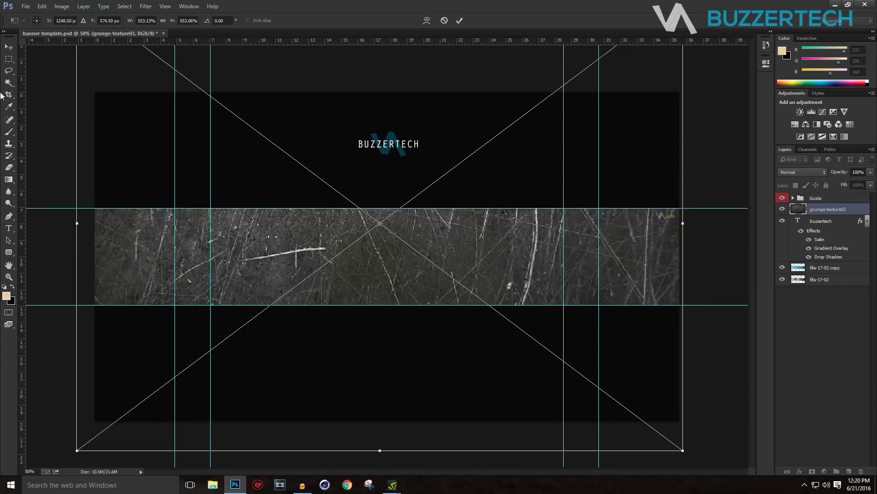
key(Return)
drag(848, 212, 845, 262)
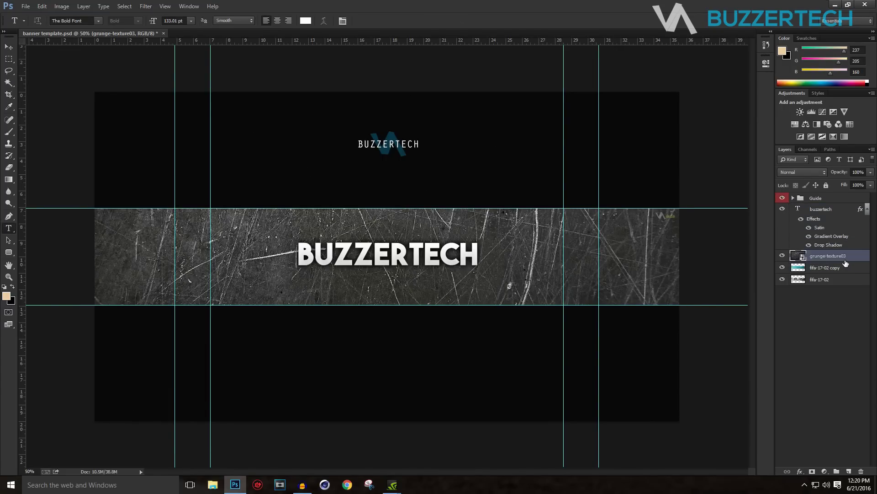
- Set the grunge-texture03 layer to Overlay blend mode at 25% opacity
click(783, 171)
click(788, 292)
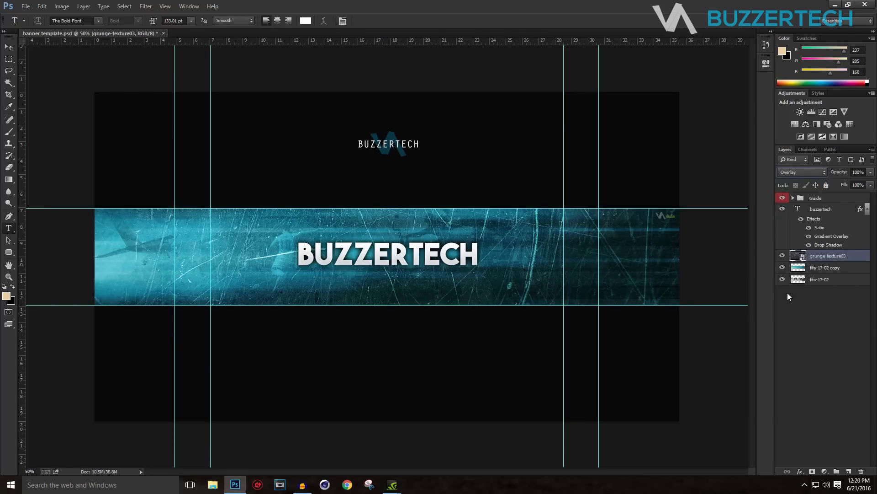
key(ctrl+plus)
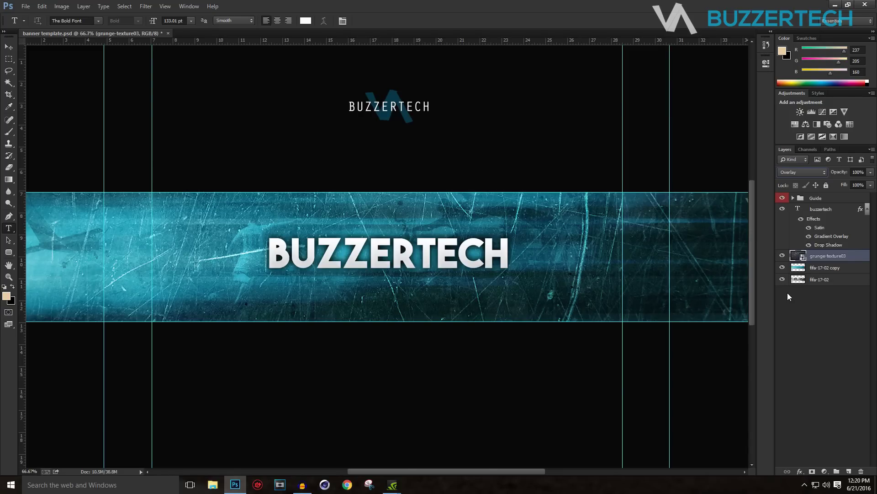
click(865, 171)
text(25)
key(Return)
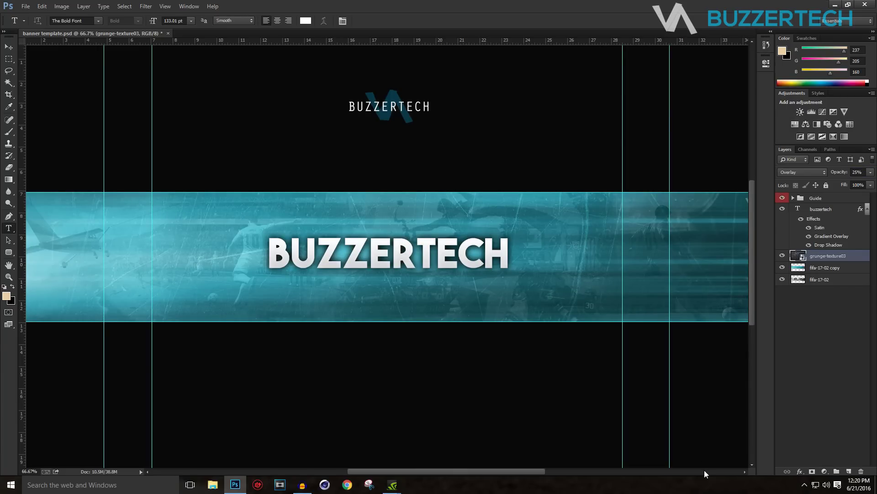
key(ctrl+minus)
key(ctrl+minus)
key(ctrl+plus)
key(ctrl+plus)
key(ctrl+minus)
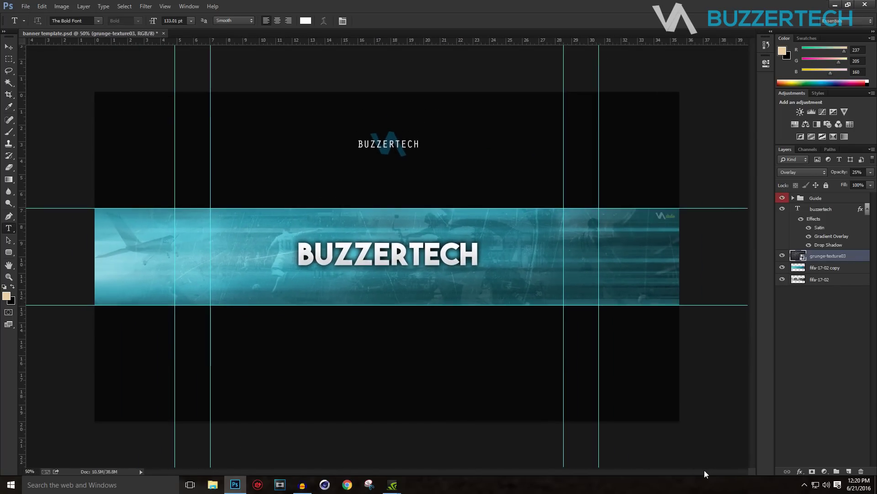
- Add a new layer and set up a black-to-transparent gradient in the Gradient Editor
click(849, 472)
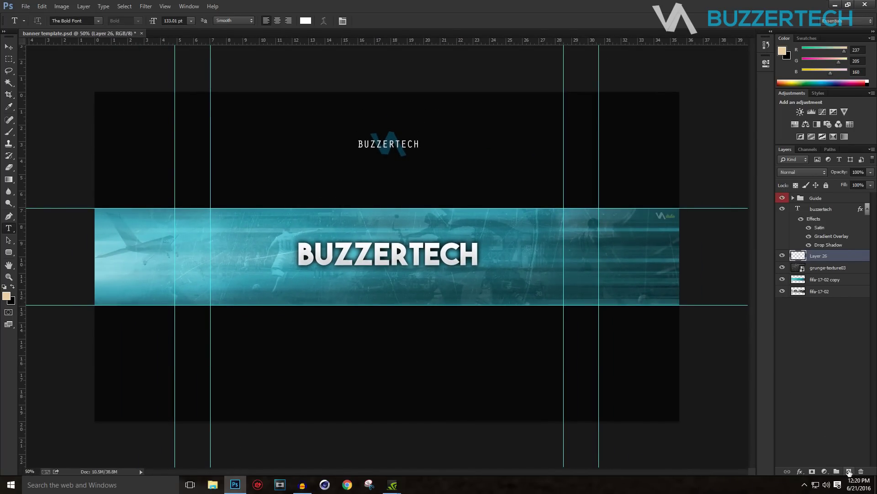
click(9, 181)
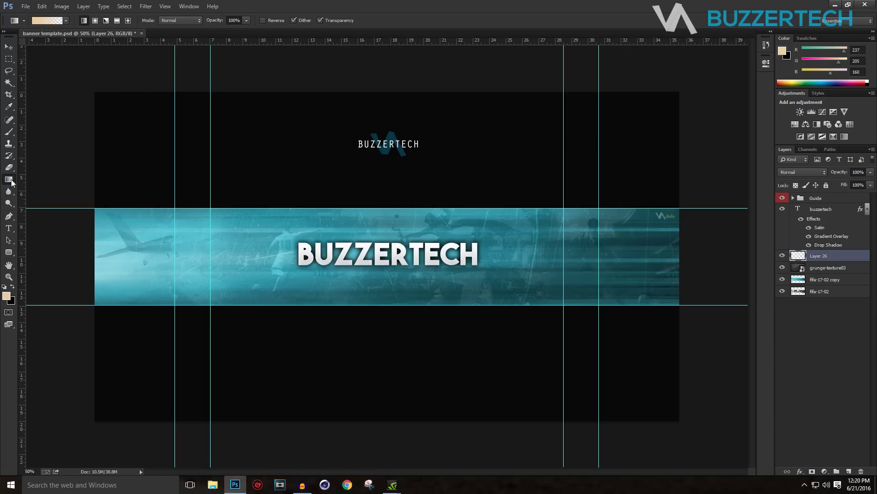
click(40, 20)
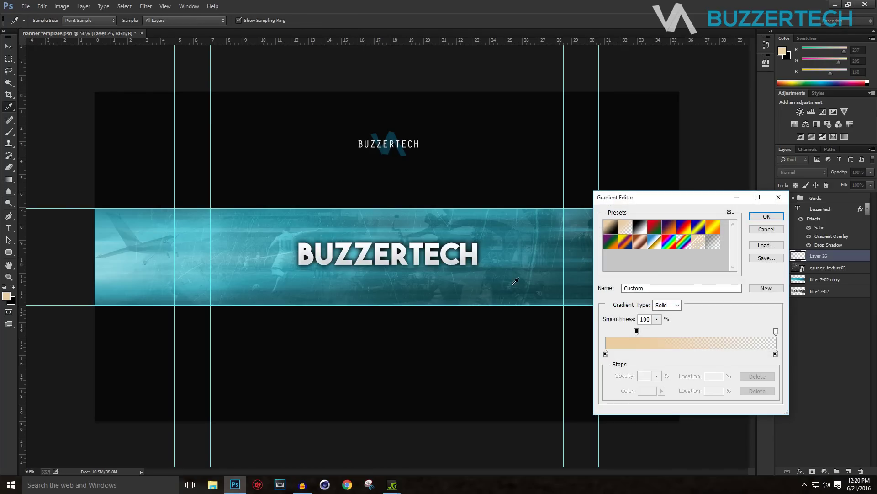
double_click(606, 353)
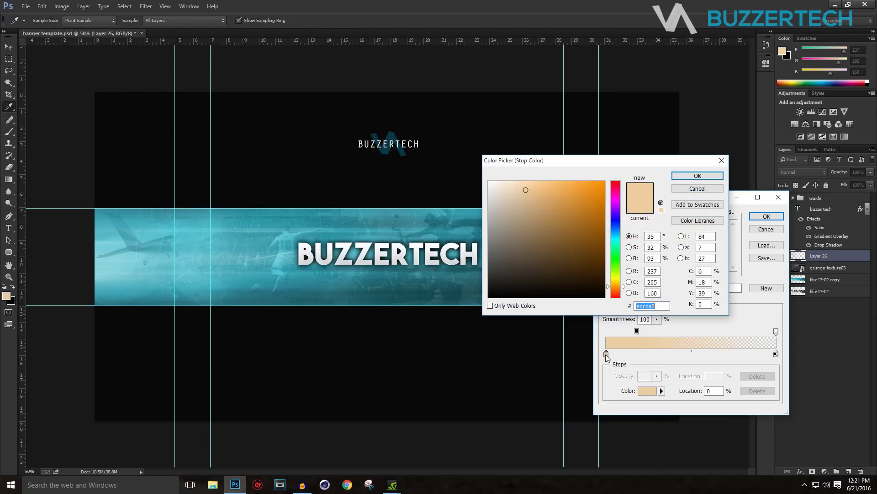
drag(550, 256, 451, 302)
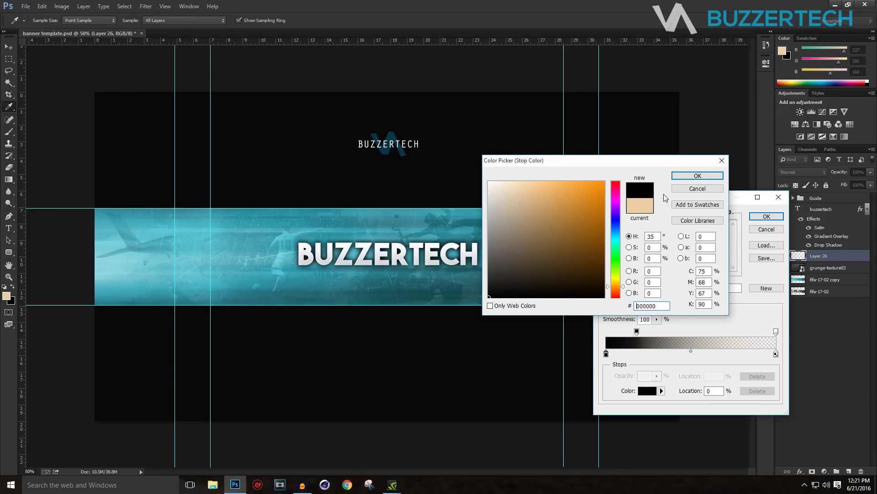
click(698, 176)
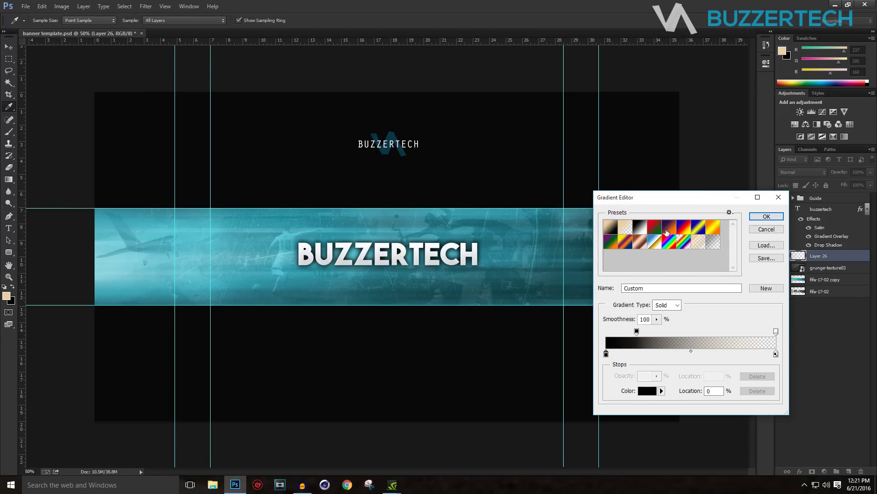
click(629, 230)
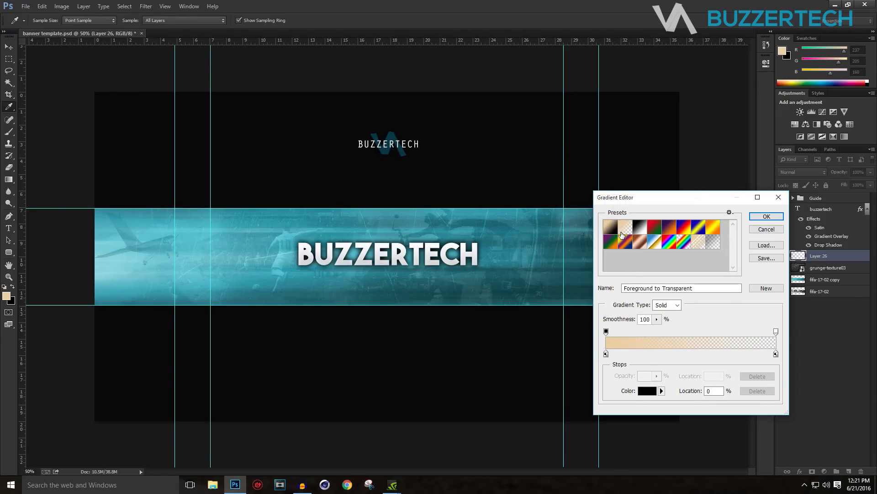
double_click(606, 354)
drag(557, 265, 443, 299)
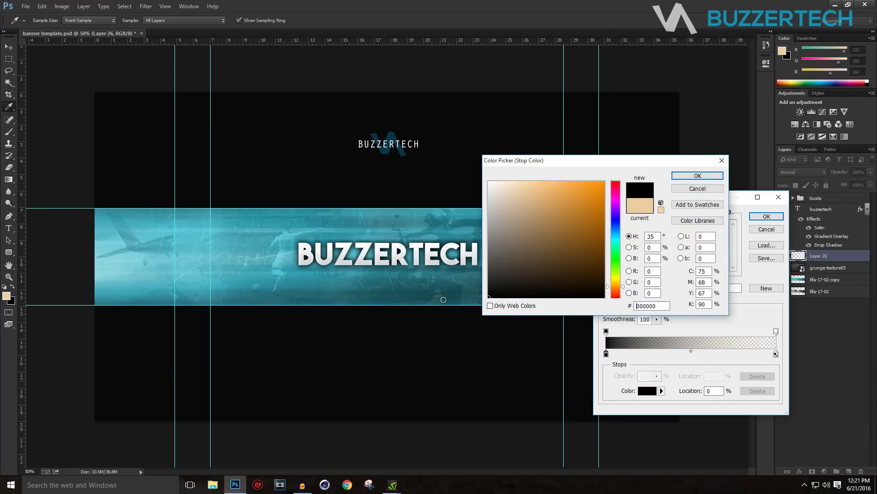
click(698, 176)
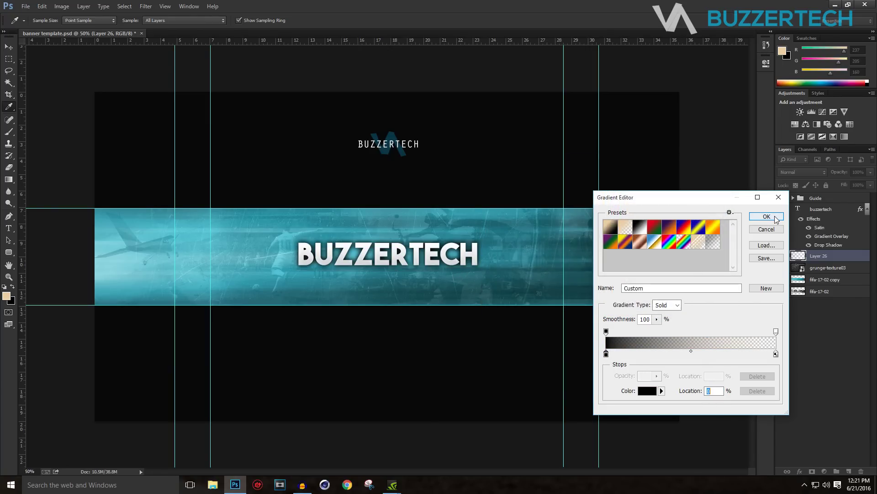
click(766, 217)
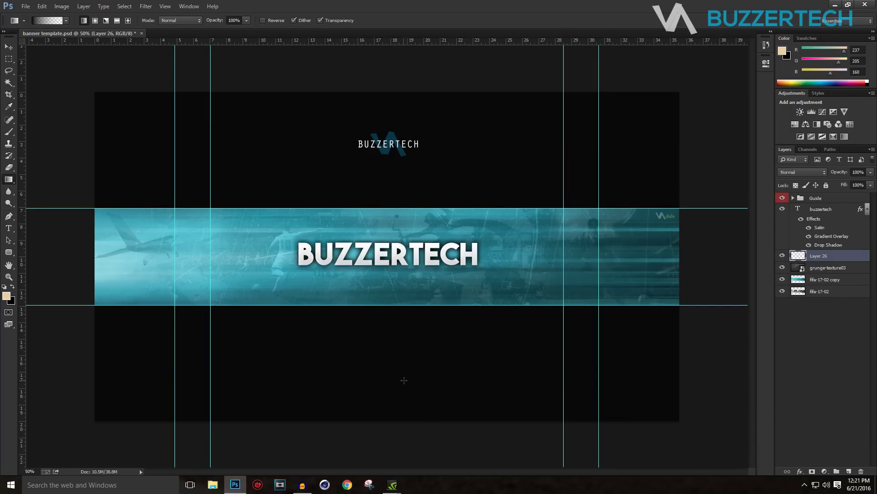
- Drag the gradient upward from the banner's bottom, then blend it in Overlay at 74% opacity
drag(402, 347, 387, 163)
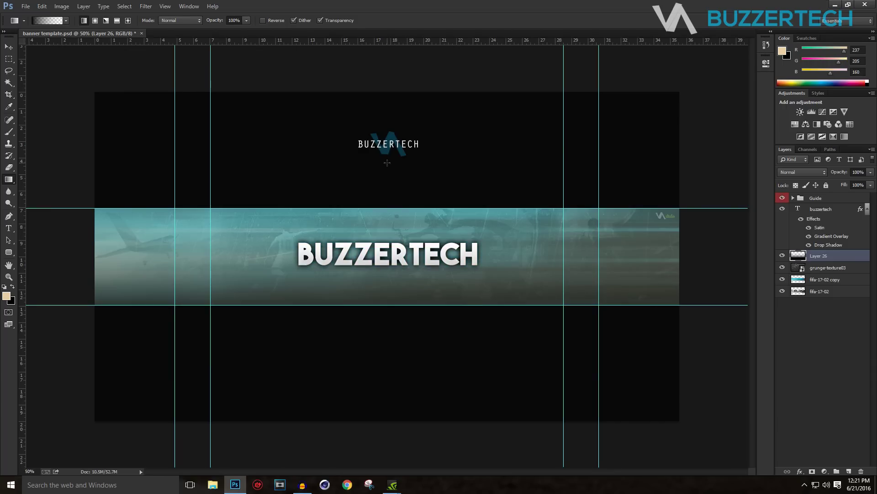
click(872, 172)
drag(851, 182, 838, 182)
click(811, 174)
click(797, 291)
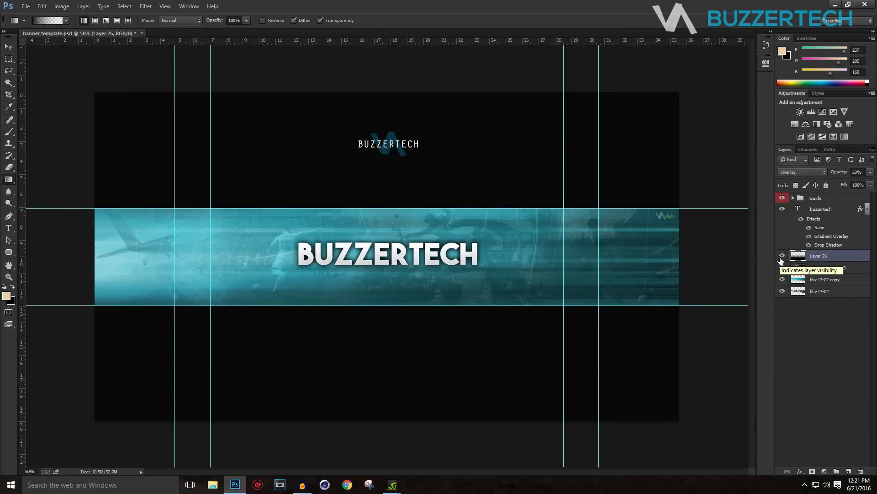
key(ctrl+plus)
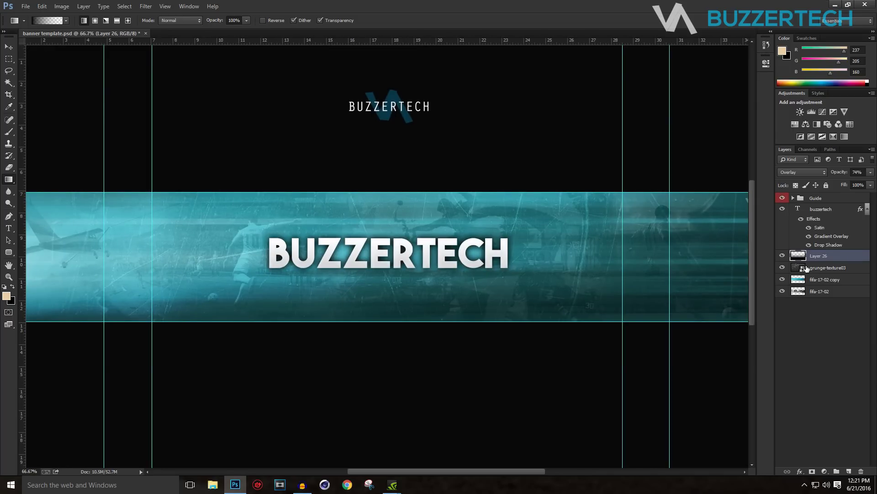